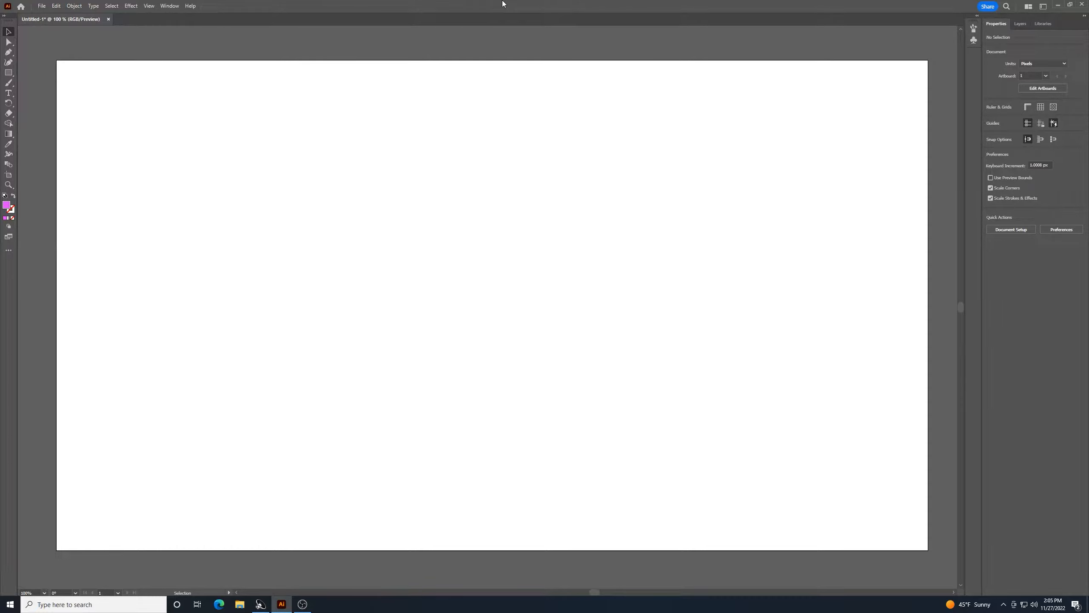
Step: Draw a rectangle near the centre of the artboard and set its size to 275 px wide by 175 px high
click(9, 73)
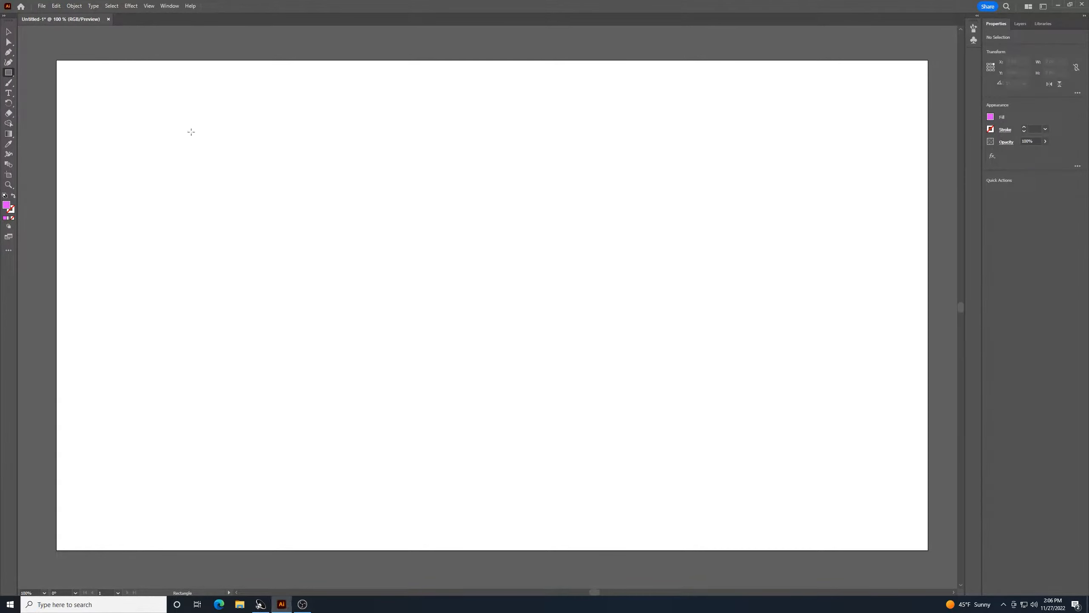
drag(349, 219, 638, 421)
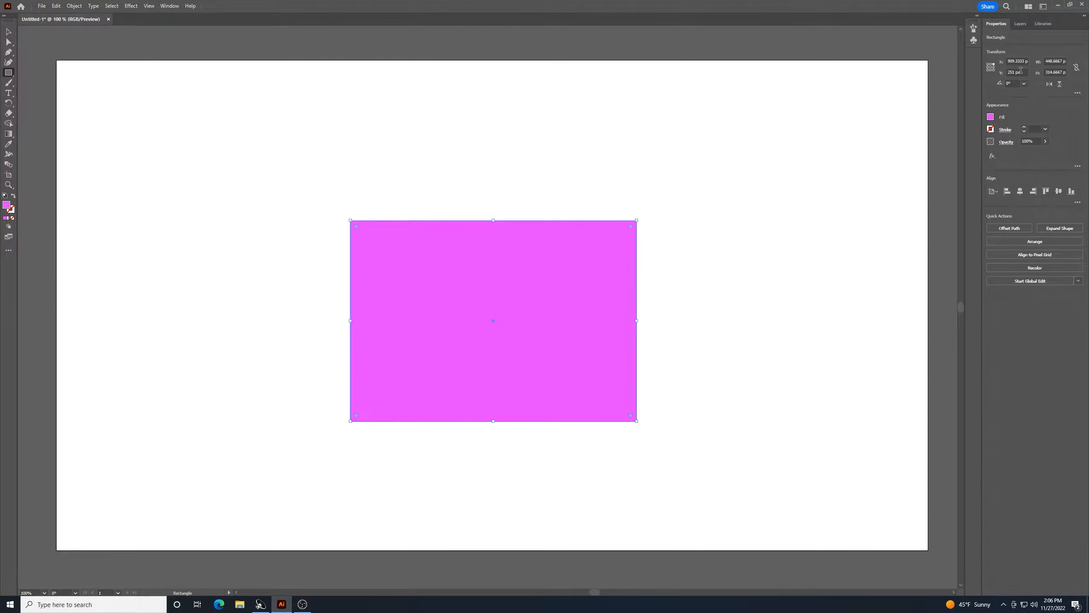
click(1052, 62)
text(275)
key(Return)
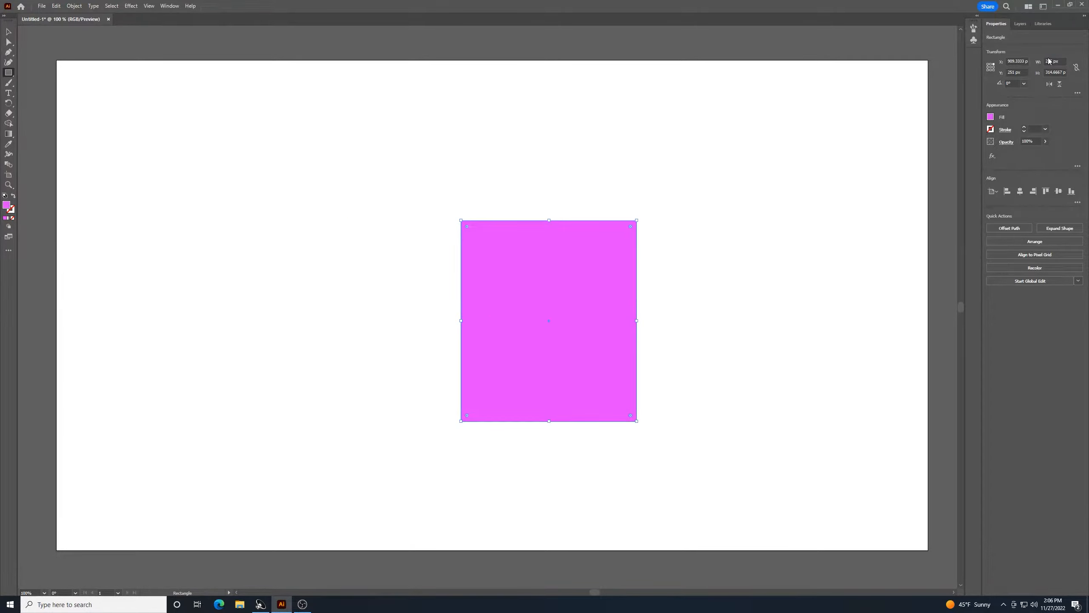
click(1054, 73)
text(175)
key(Return)
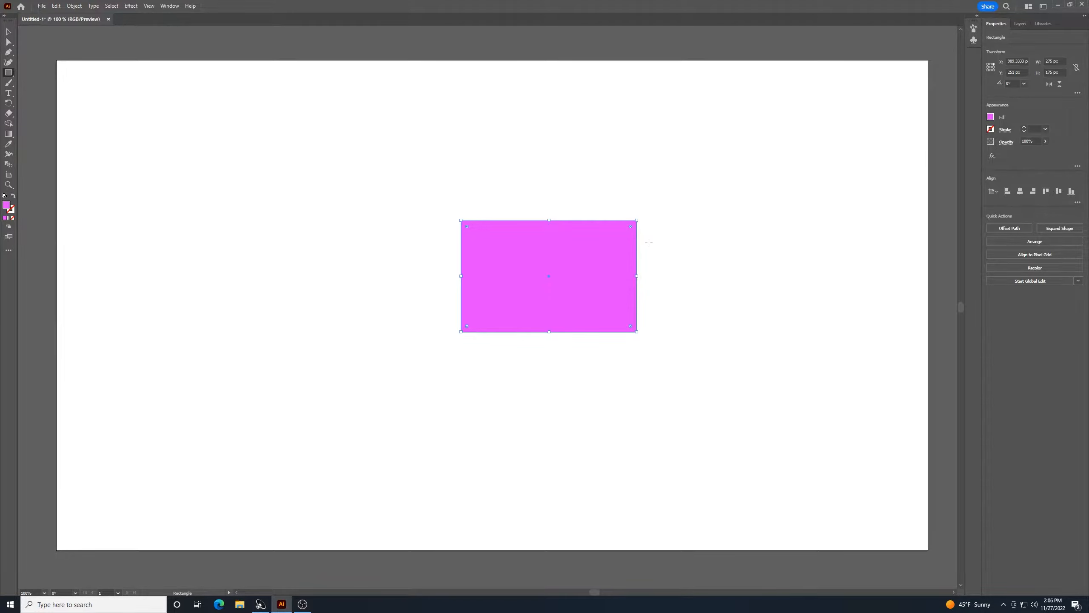
Step: Round all four corners of the rectangle with linked corner radii of 30 px
click(5, 34)
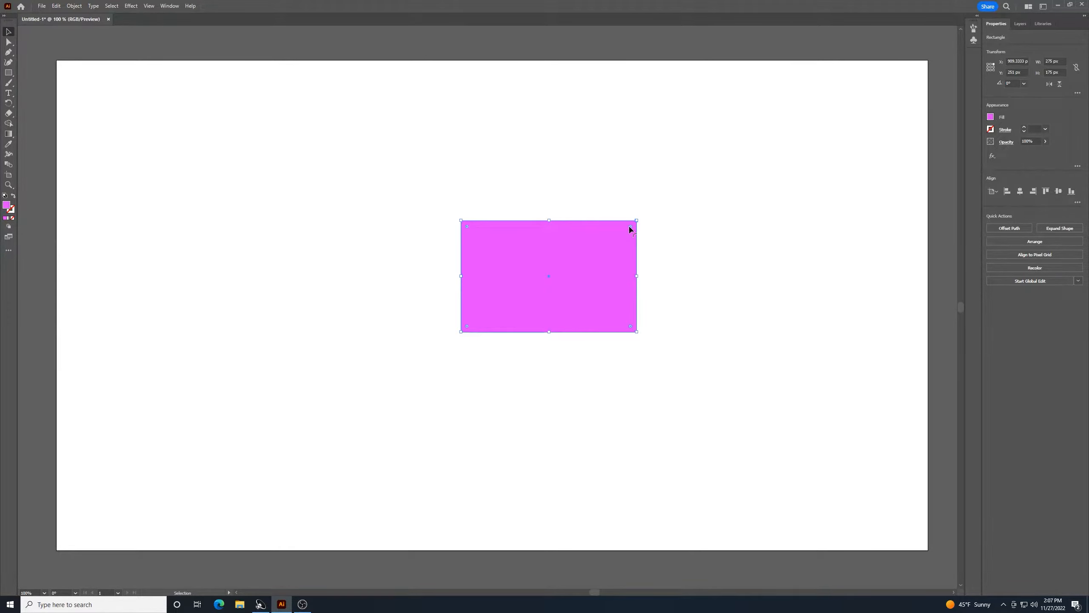
drag(630, 227, 622, 240)
click(1077, 93)
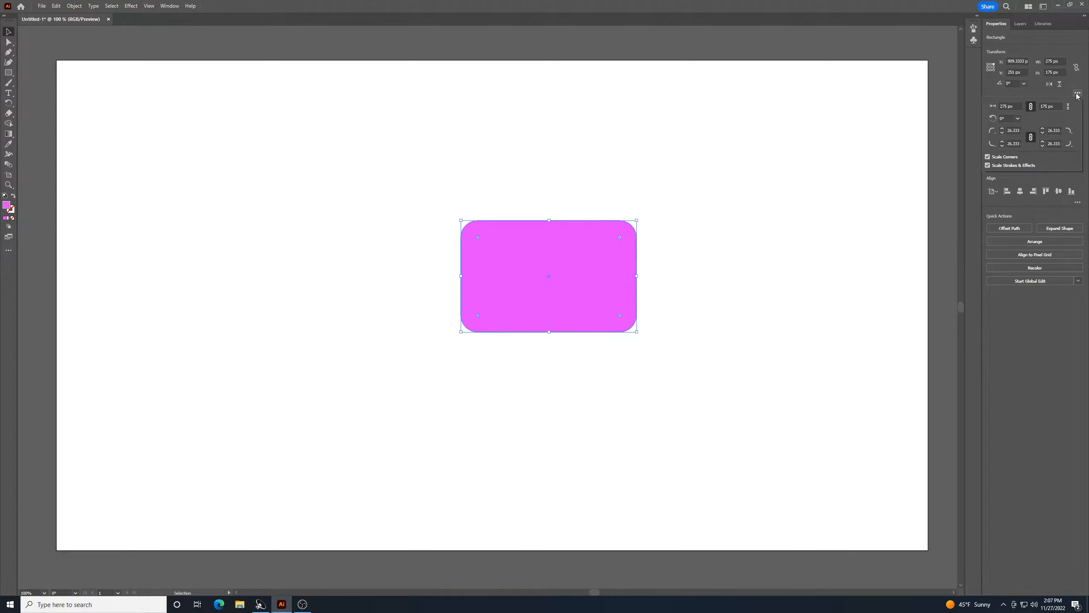
click(1053, 130)
click(1032, 138)
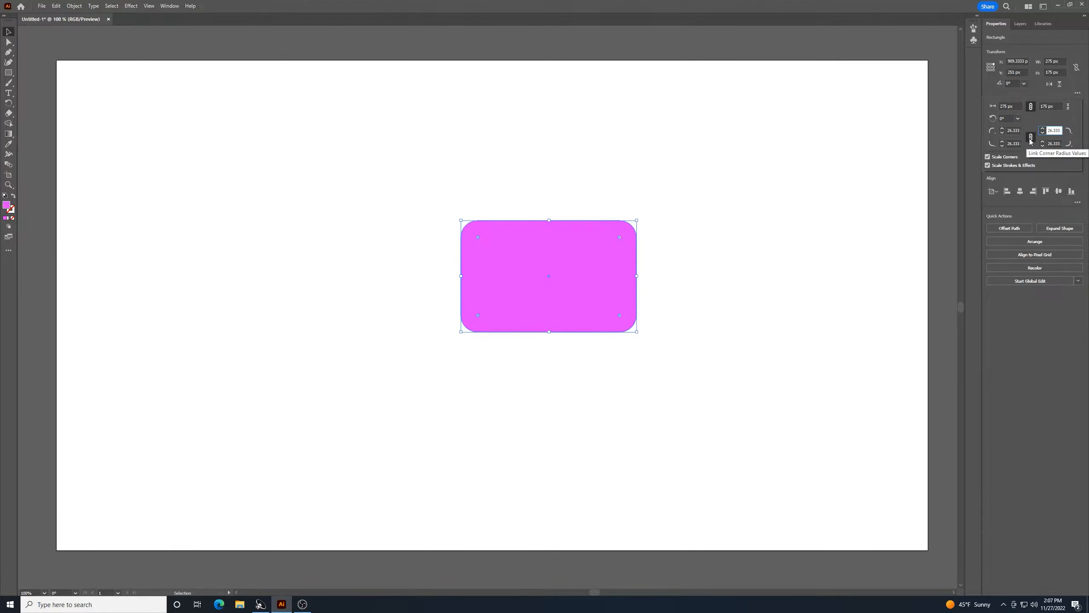
double_click(1059, 130)
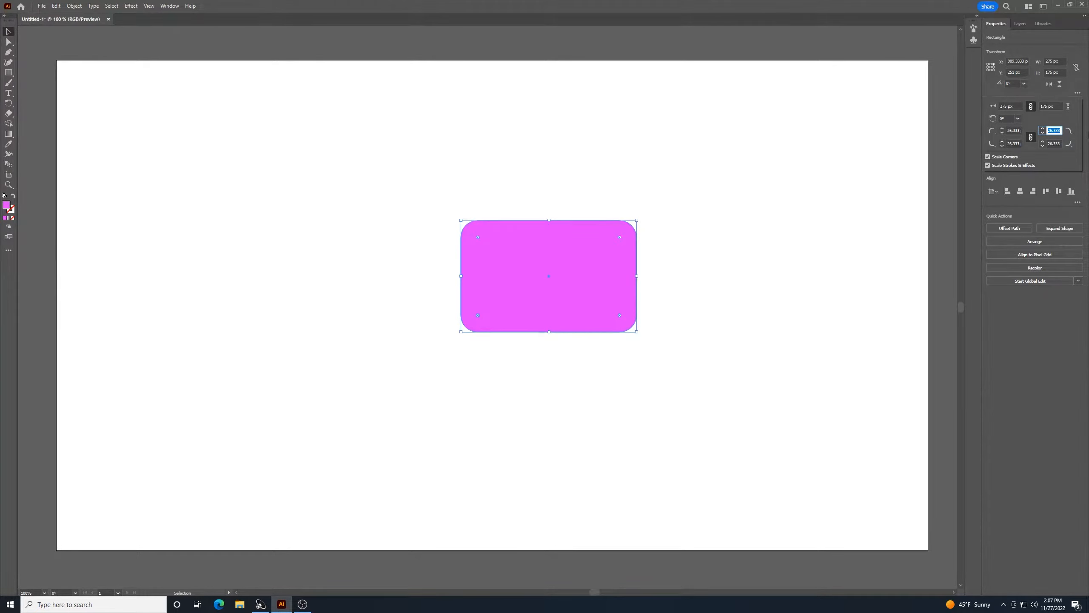
text(30)
key(Return)
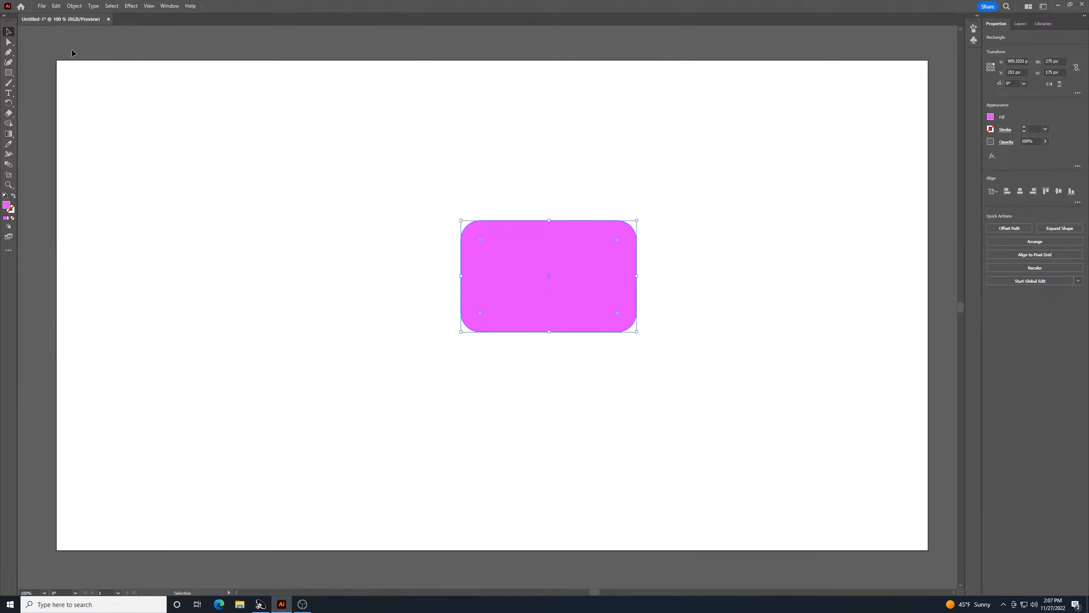
Step: Move the rounded rectangle down and to the left, near the middle of the artboard, and deselect it
click(151, 135)
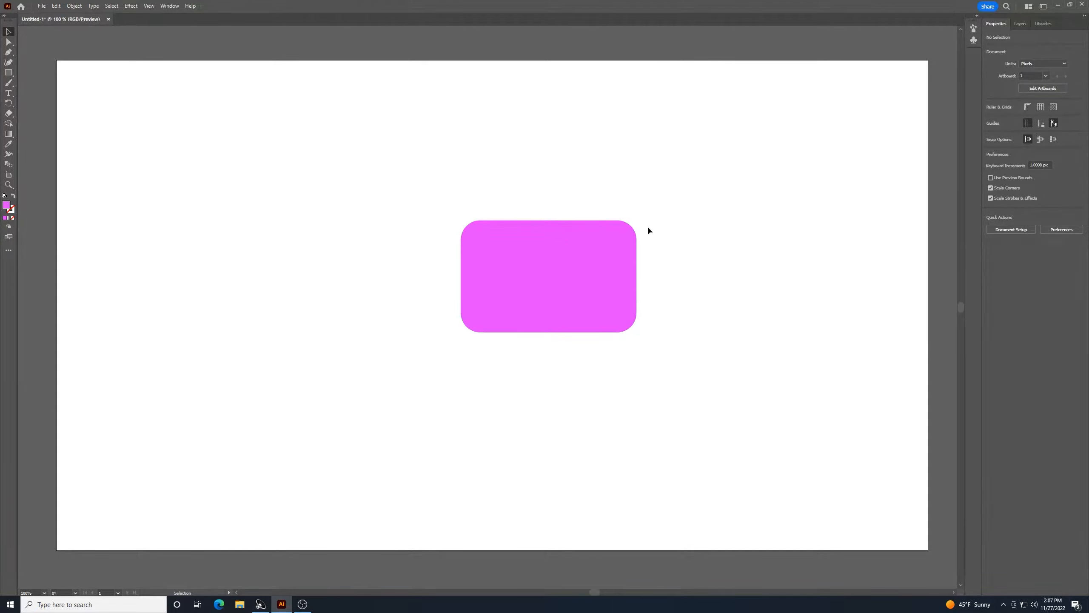
drag(558, 258, 490, 297)
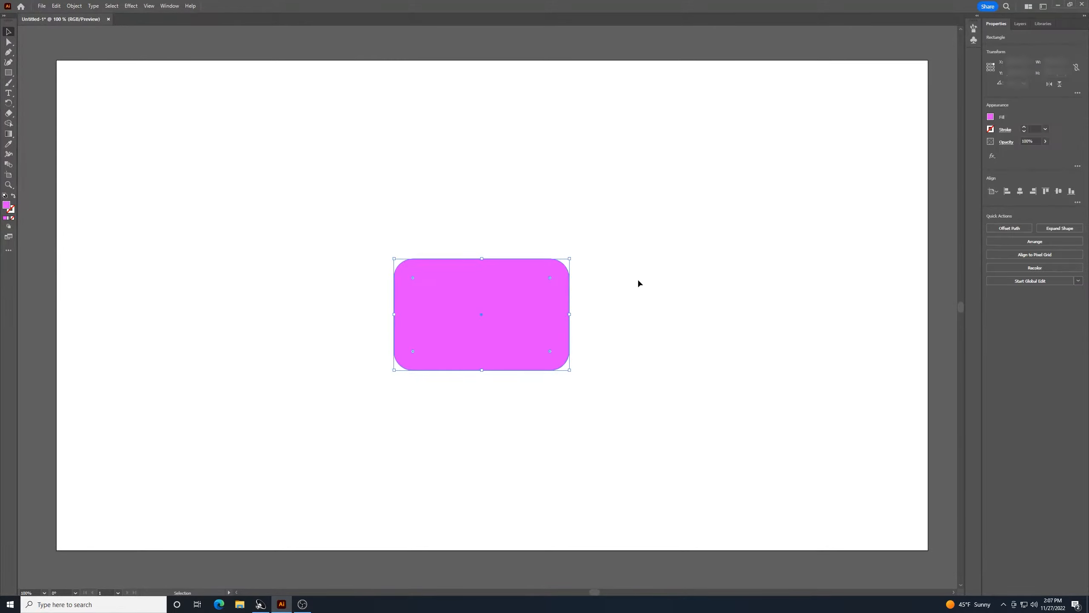
click(661, 275)
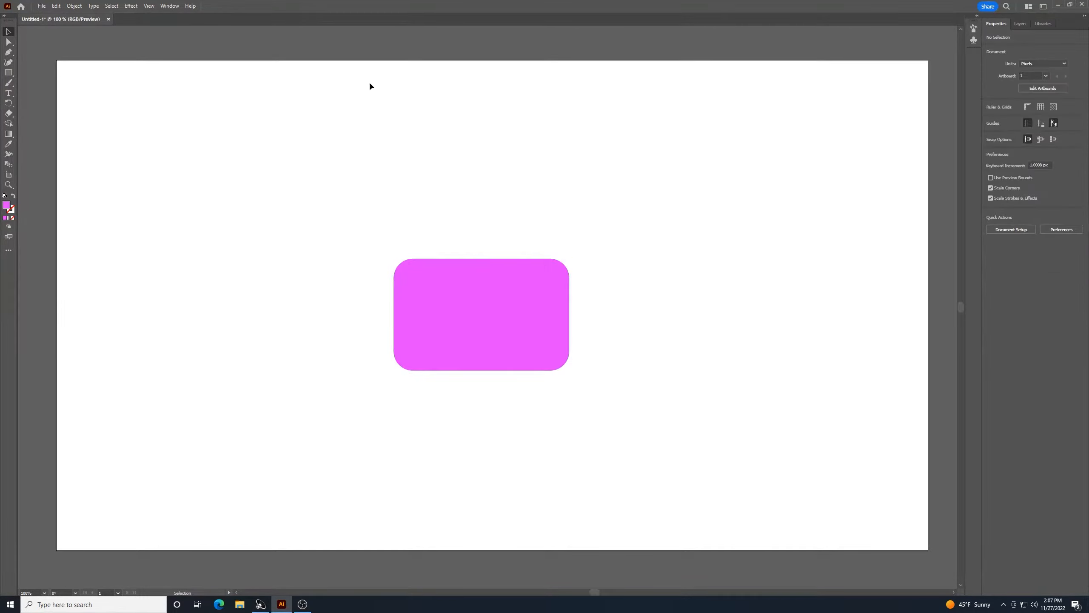
Step: Draw a circle above the rounded rectangle with the Ellipse tool and set its size to 125 × 125 px
click(8, 73)
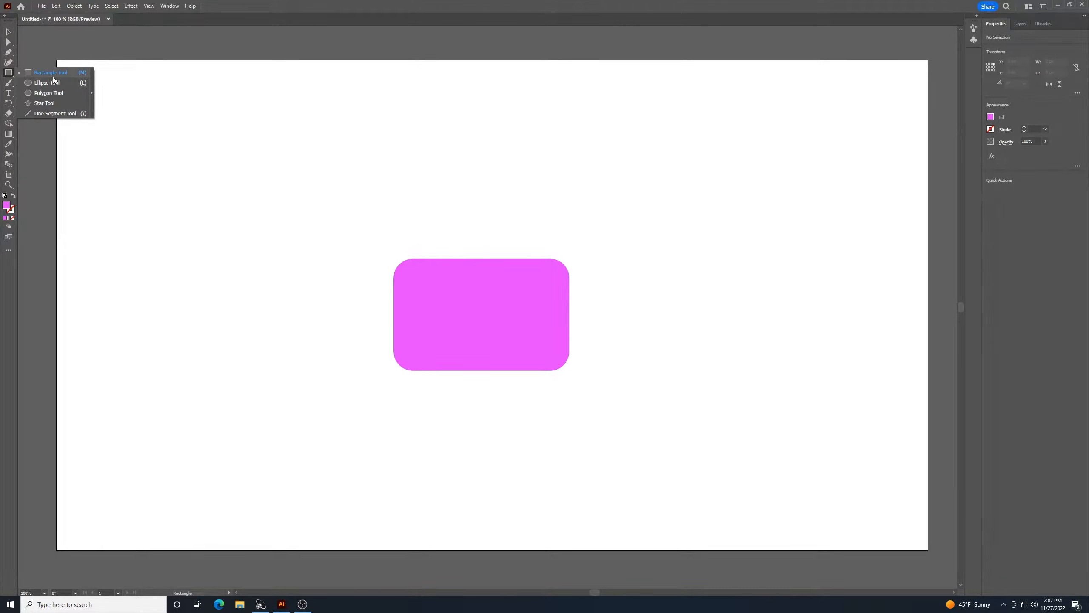
click(47, 83)
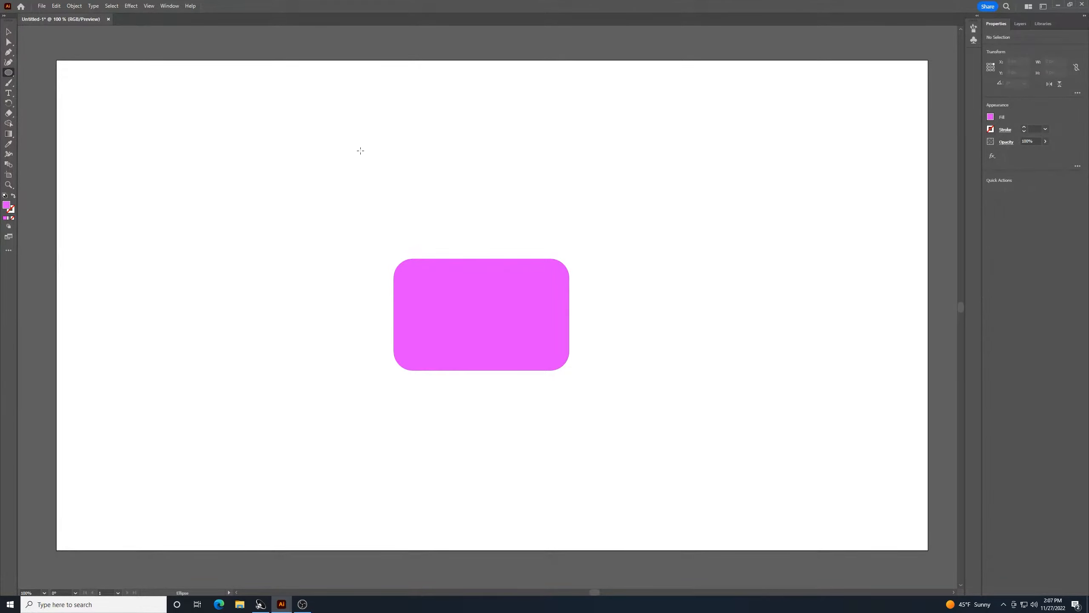
drag(360, 150, 441, 175)
click(8, 32)
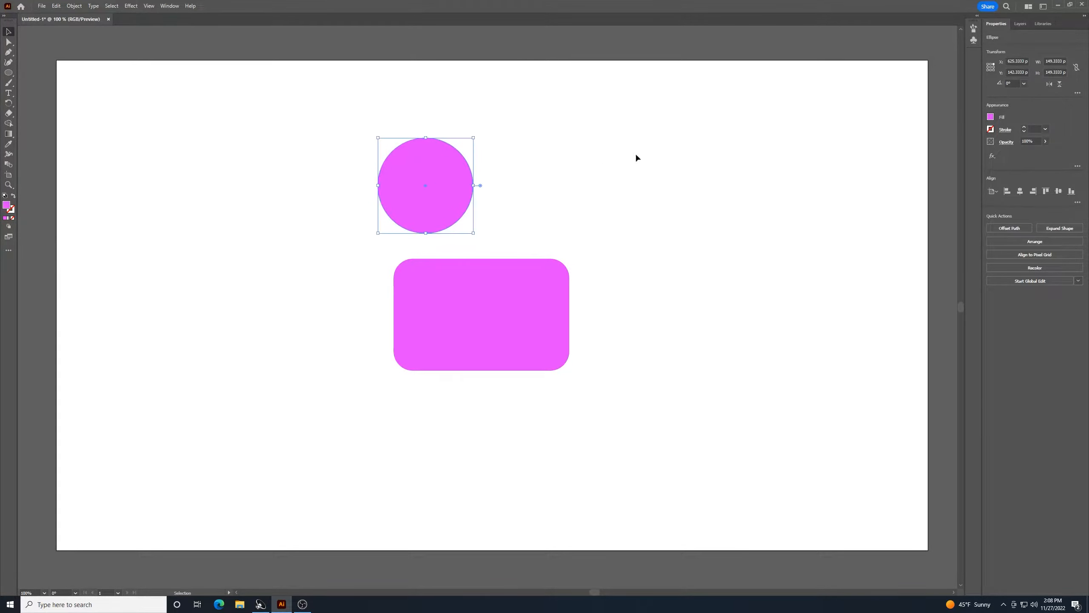
click(1047, 63)
text(125)
key(Tab)
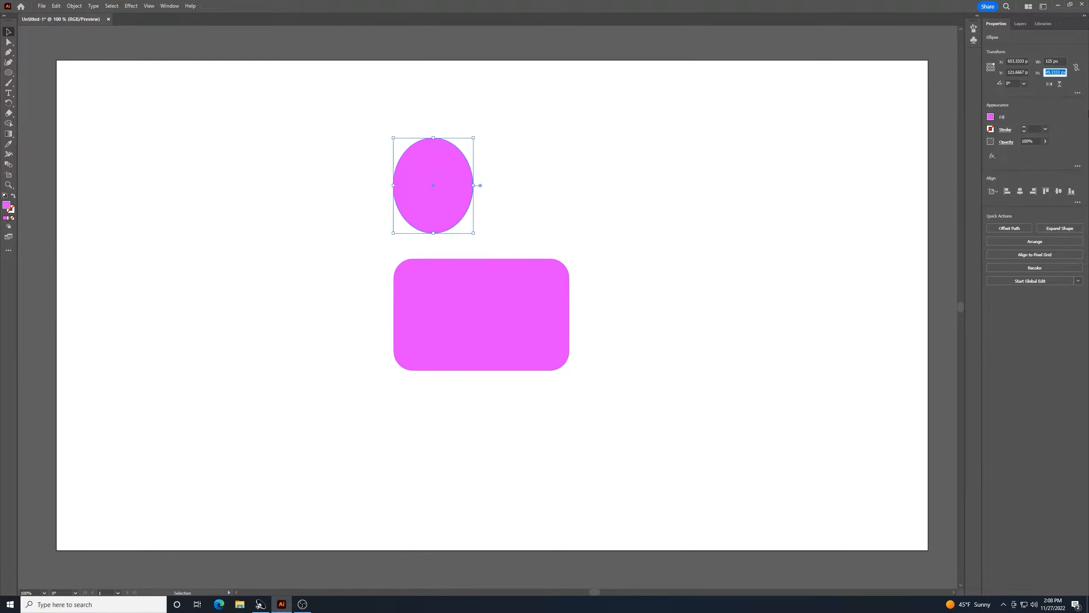
text(125)
key(Return)
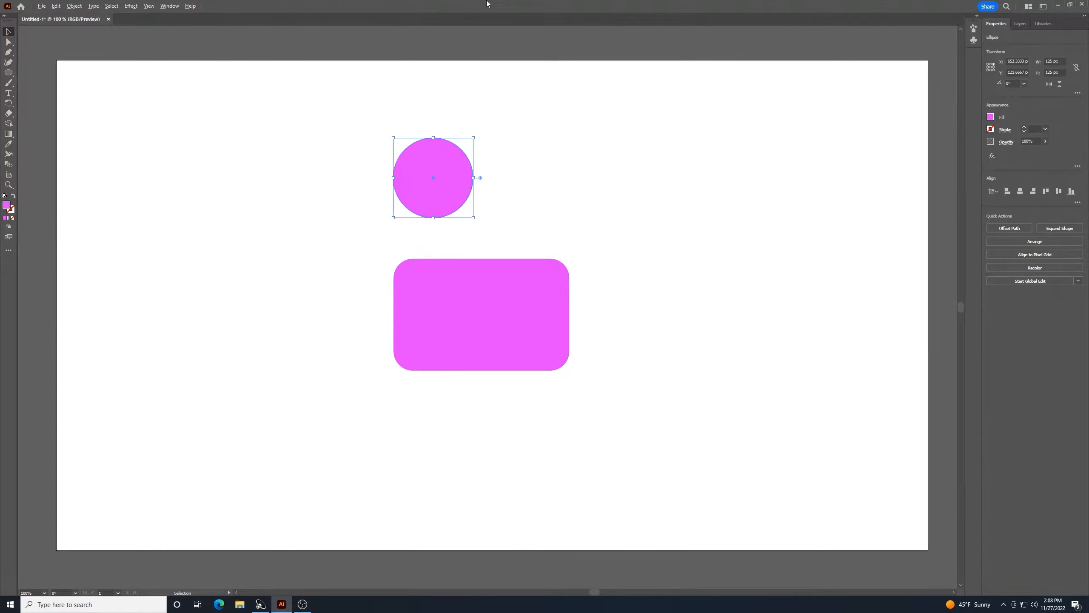
Step: Duplicate the circle to its right, enlarge the copy to 250 × 250 px and place it clear of the small circle and rectangle
drag(448, 170, 580, 186)
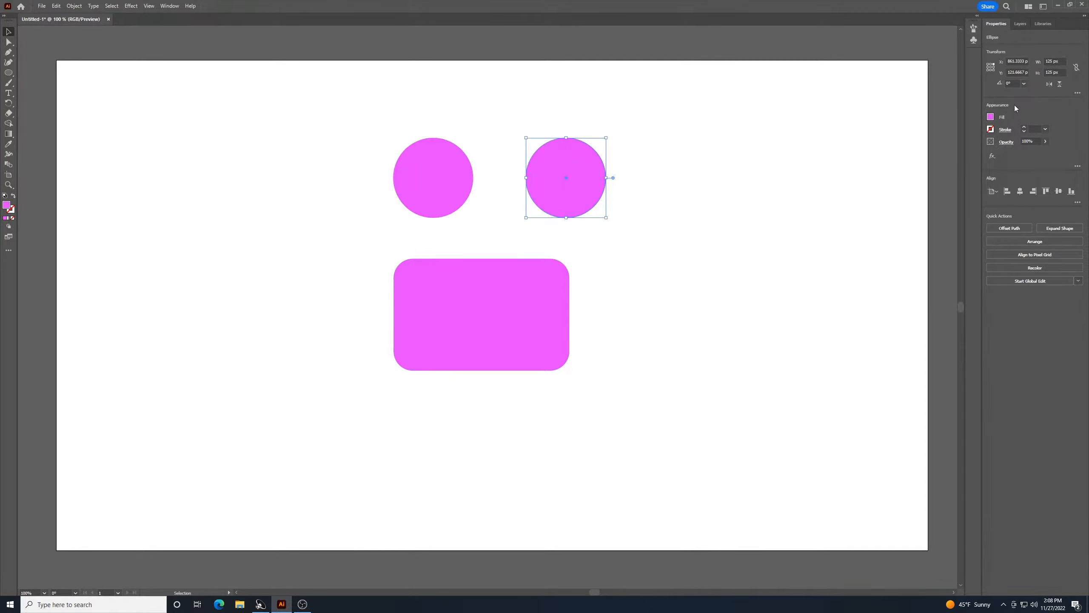
click(1053, 61)
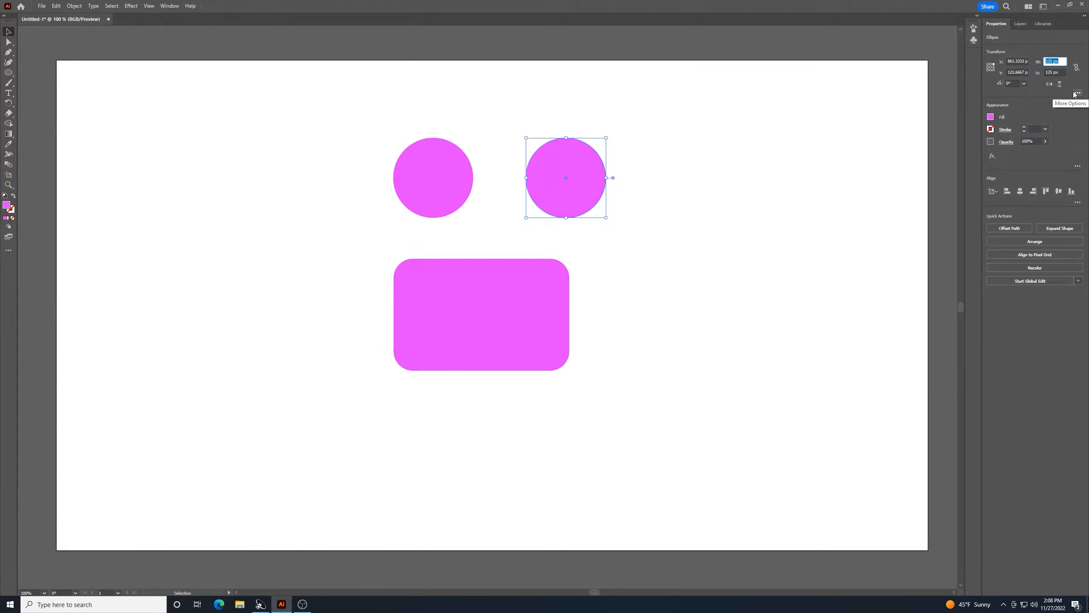
text(250)
key(Tab)
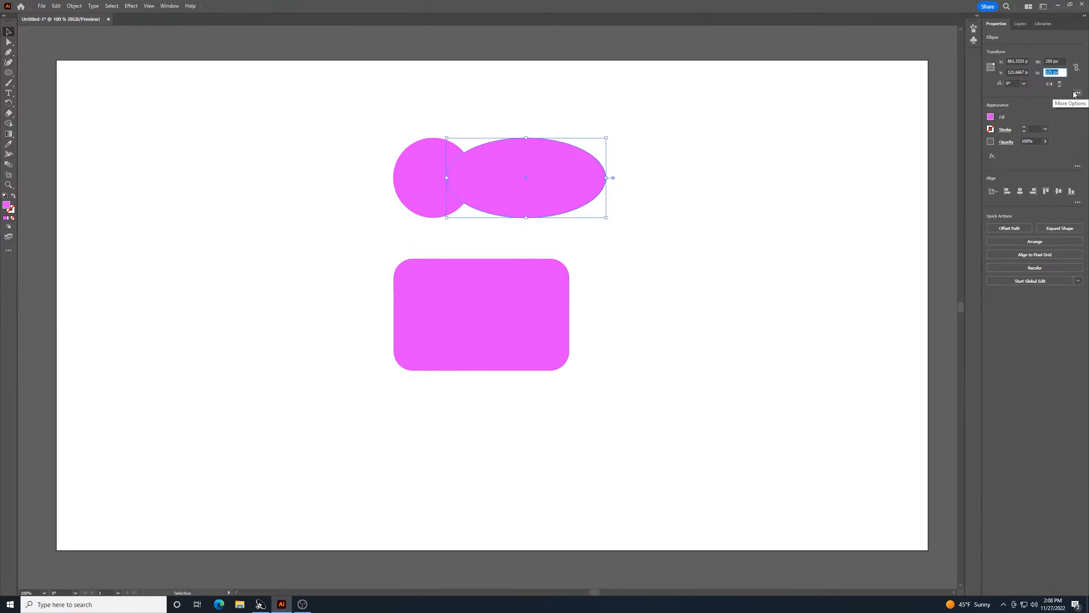
text(250)
key(Return)
drag(508, 160, 542, 111)
Step: Resize the small circle to 175 × 175 px
click(426, 195)
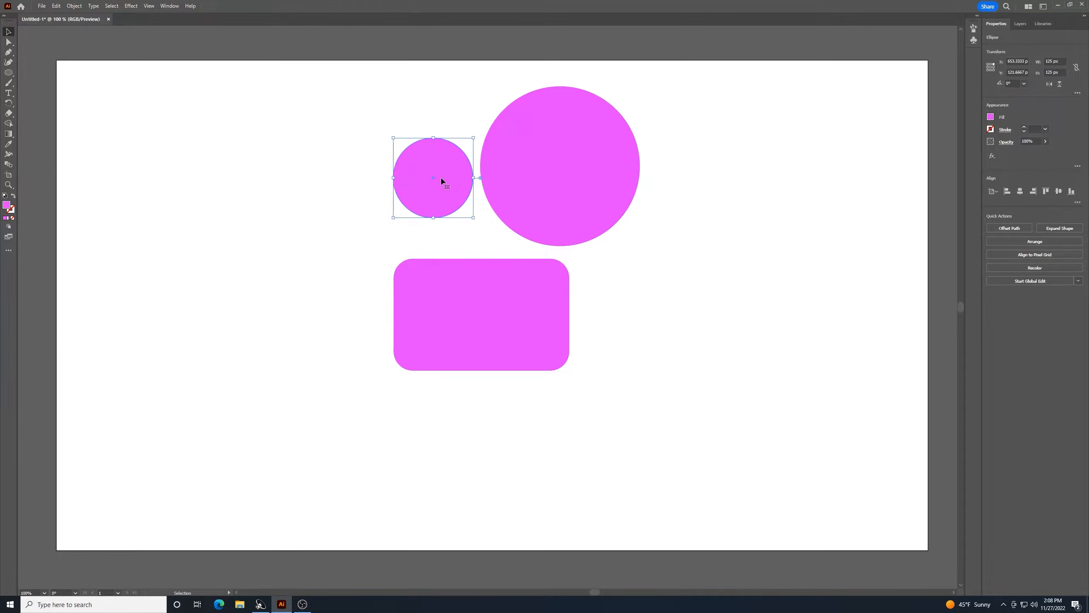
double_click(1050, 60)
text(17)
key(Tab)
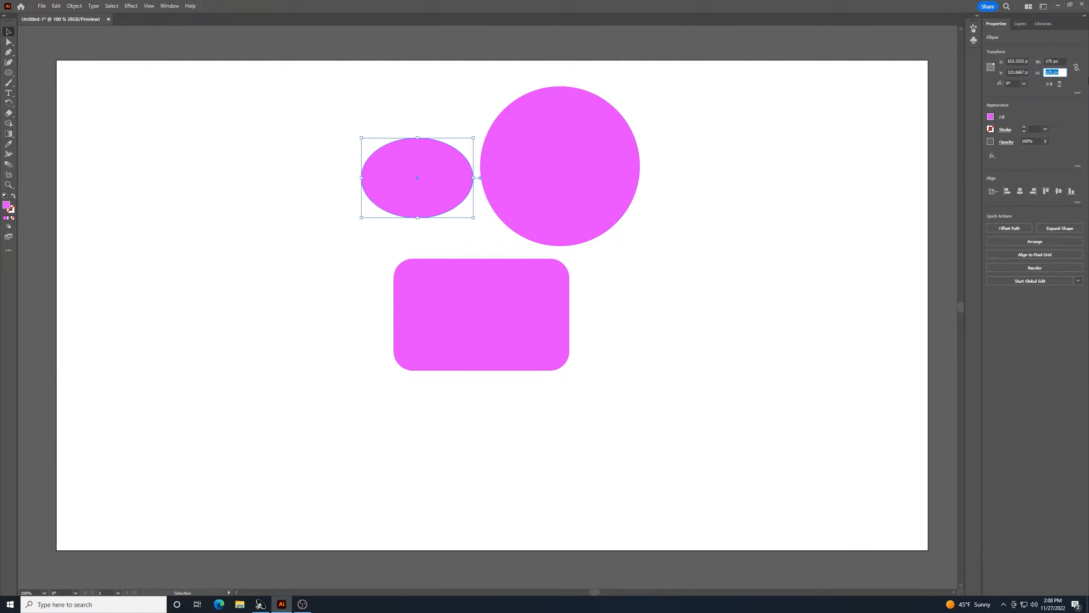
text(175)
key(Return)
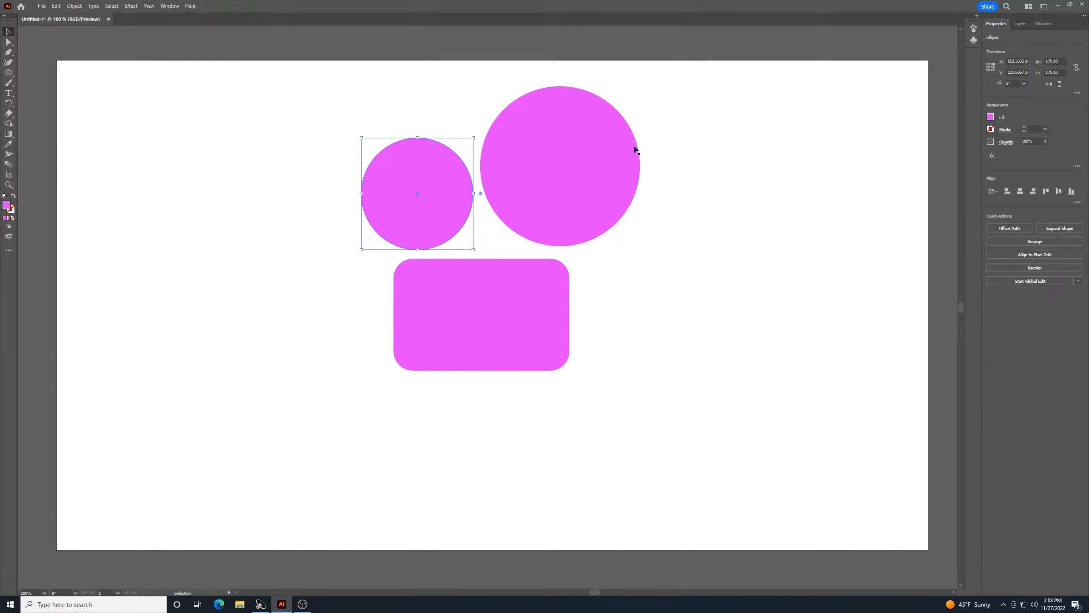
Step: Reposition the small circle so that only a narrow gap separates it from the large circle
mouse_move(446, 173)
mouse_down()
mouse_move(569, 153)
mouse_move(581, 170)
mouse_move(438, 172)
mouse_up()
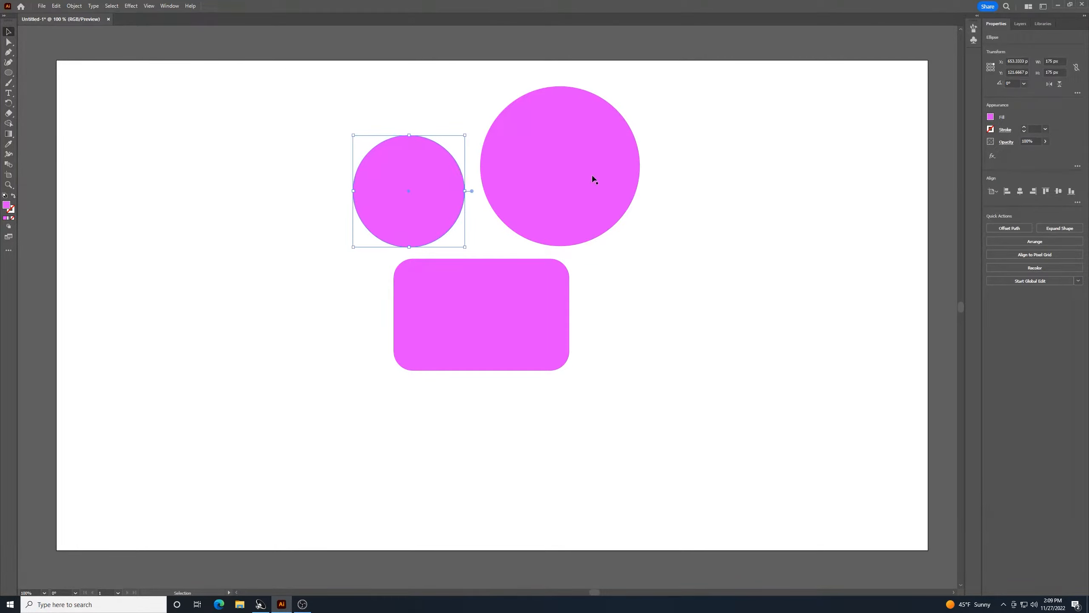
key(shift+Right)
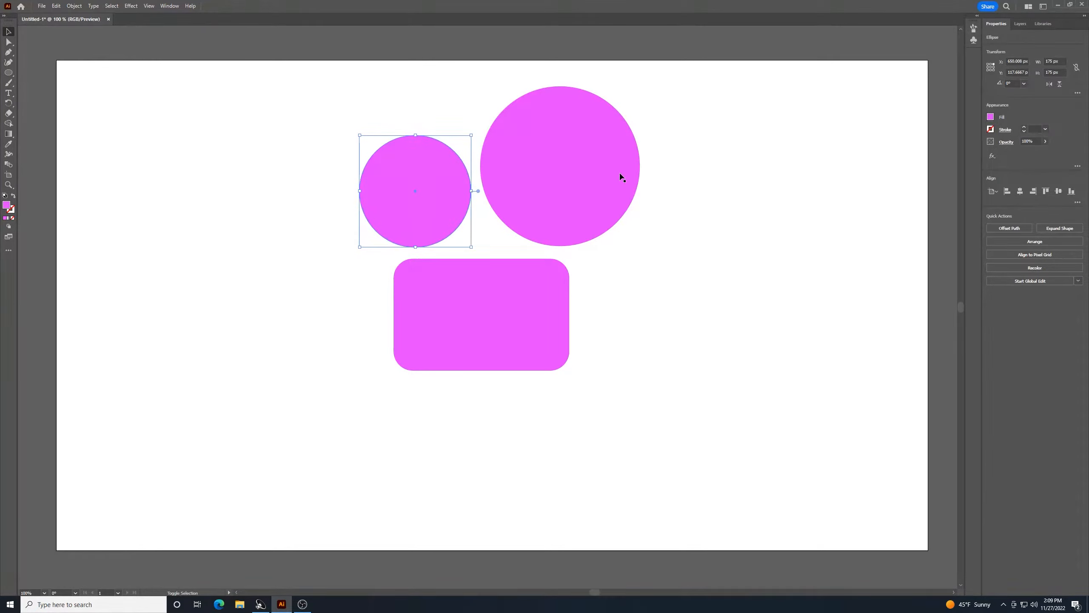
key(shift+Right)
key(Left)
key(Left)
key(Left)
key(Left)
key(Left)
key(Left)
key(Left)
key(Left)
key(Left)
click(759, 222)
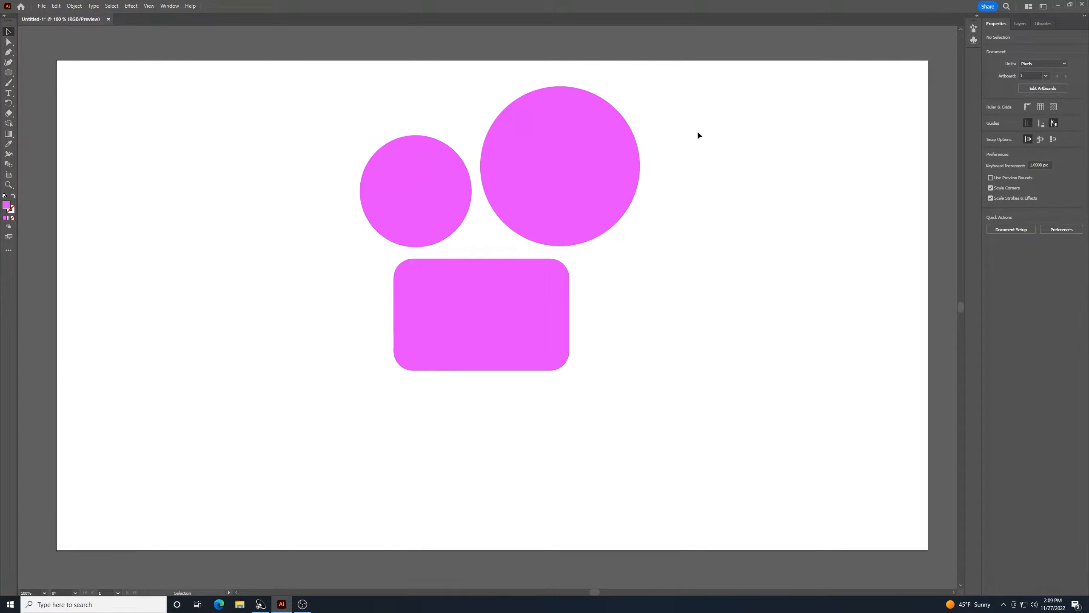
Step: Shift both circles together slightly left and down towards the rectangle, and nudge the large circle closer to the small one
drag(698, 136, 405, 225)
drag(529, 219, 517, 223)
click(640, 252)
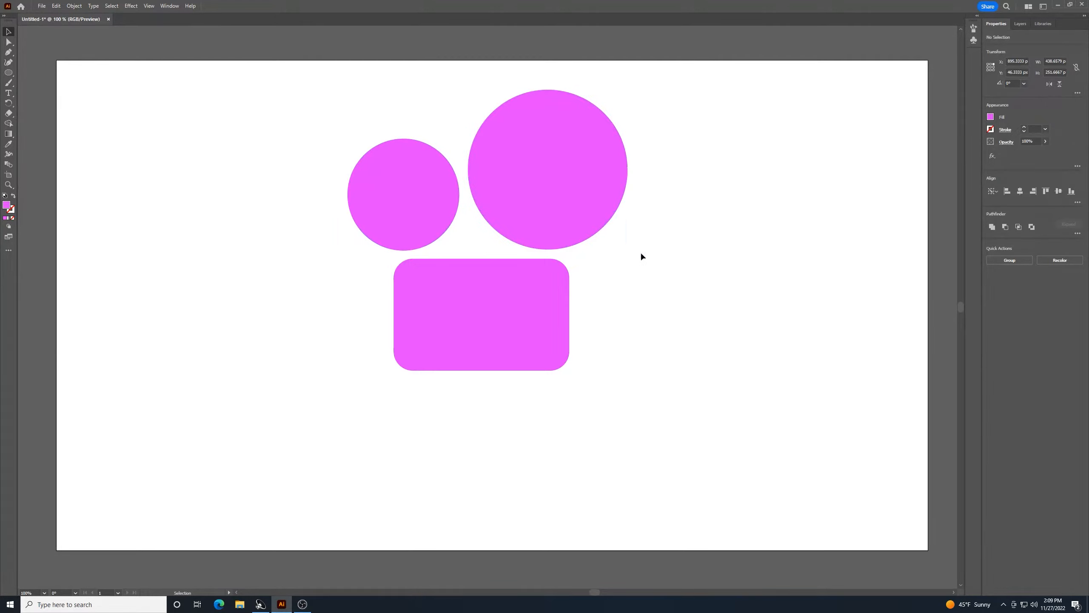
click(595, 218)
key(Left)
key(Left)
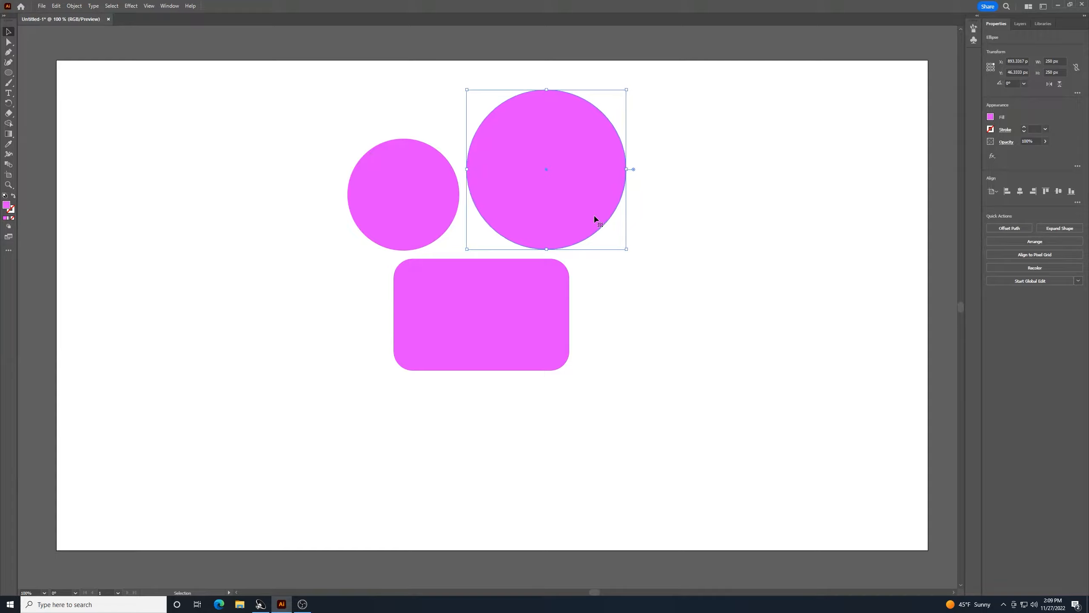
click(650, 326)
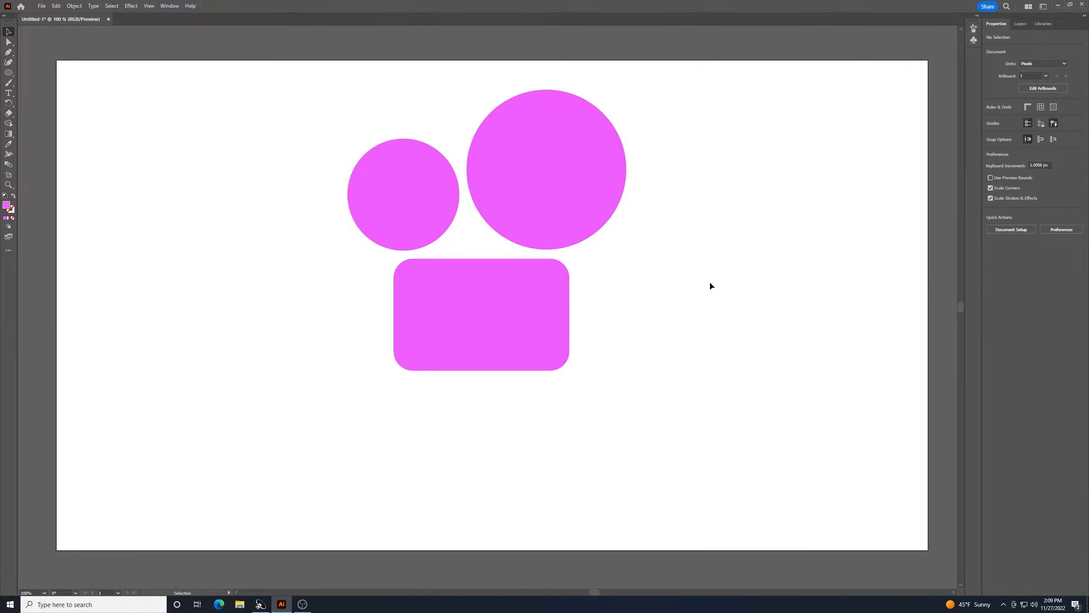
Step: Move both circles and the rounded rectangle together to the left and slightly down, freeing space on their right
drag(723, 116, 325, 366)
drag(465, 335, 384, 354)
click(639, 315)
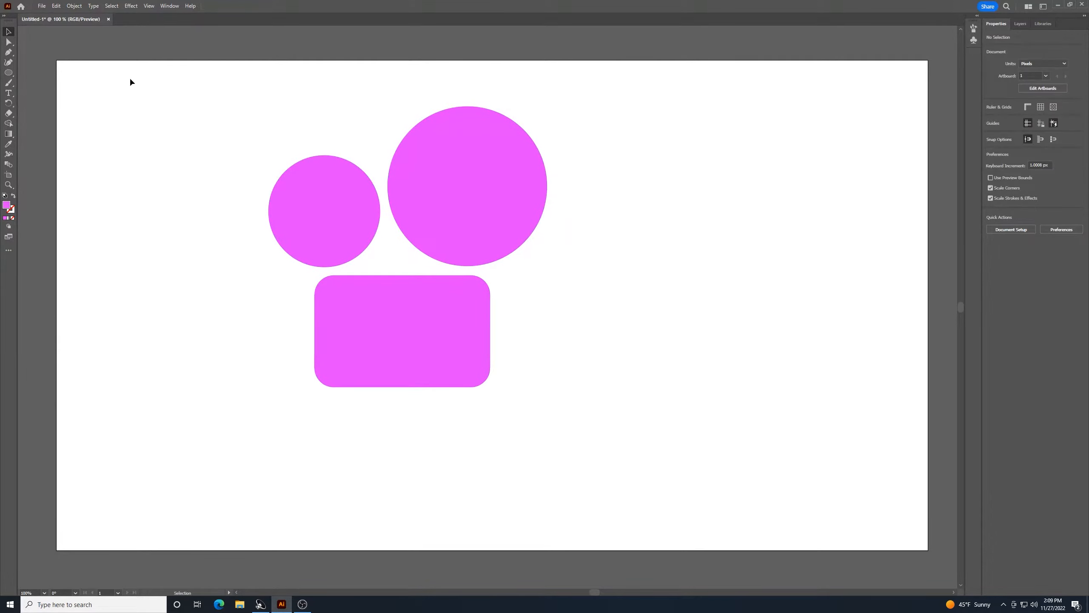
Step: Draw a hexagon about 266 × 230 px with the Polygon tool to the right of the existing shapes
click(9, 73)
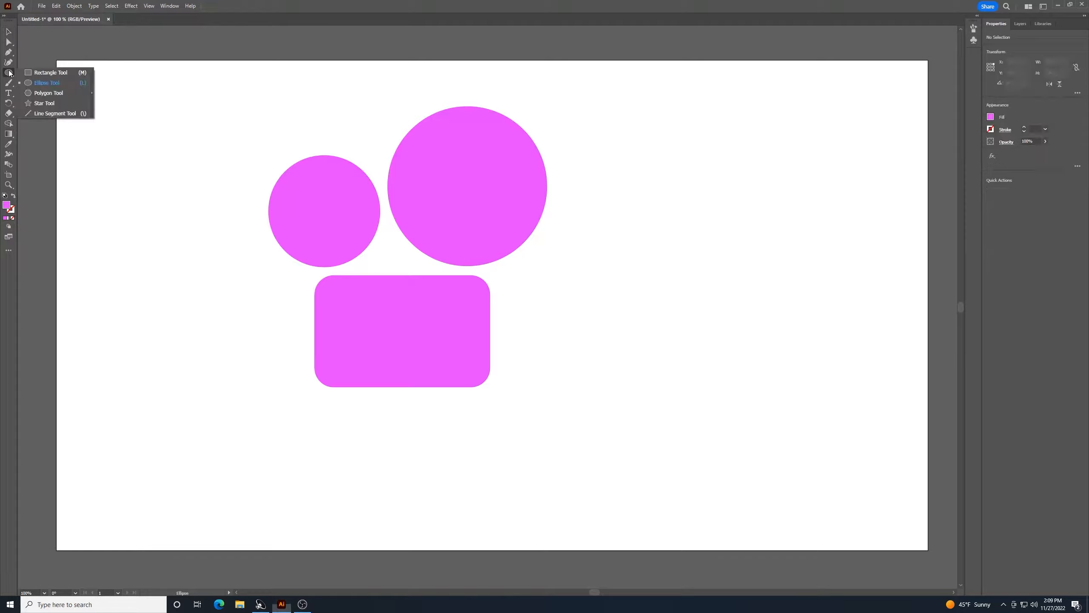
click(40, 93)
drag(644, 262, 686, 335)
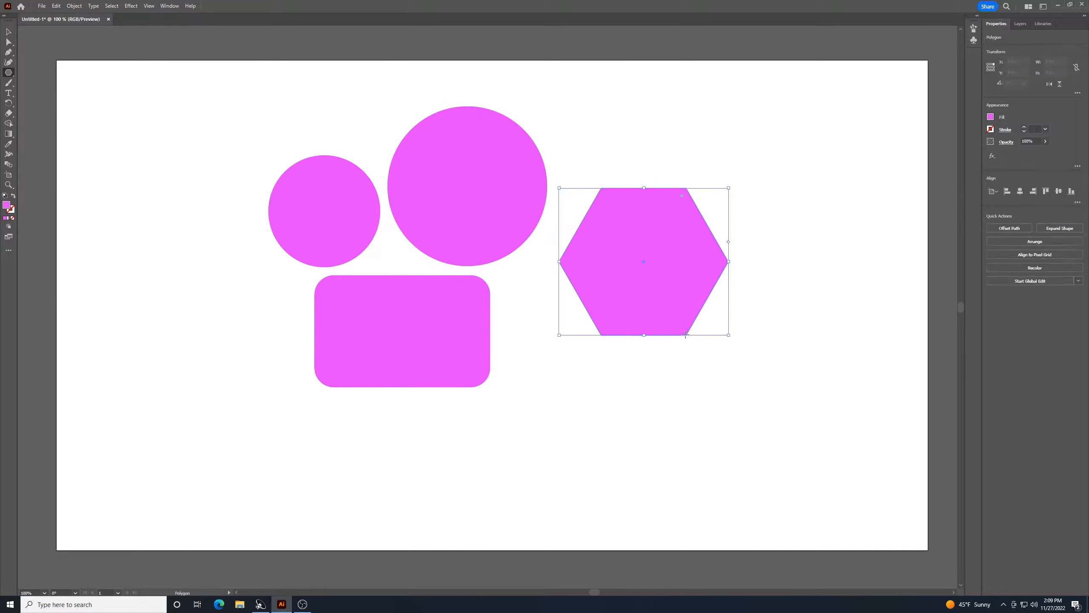
key(v)
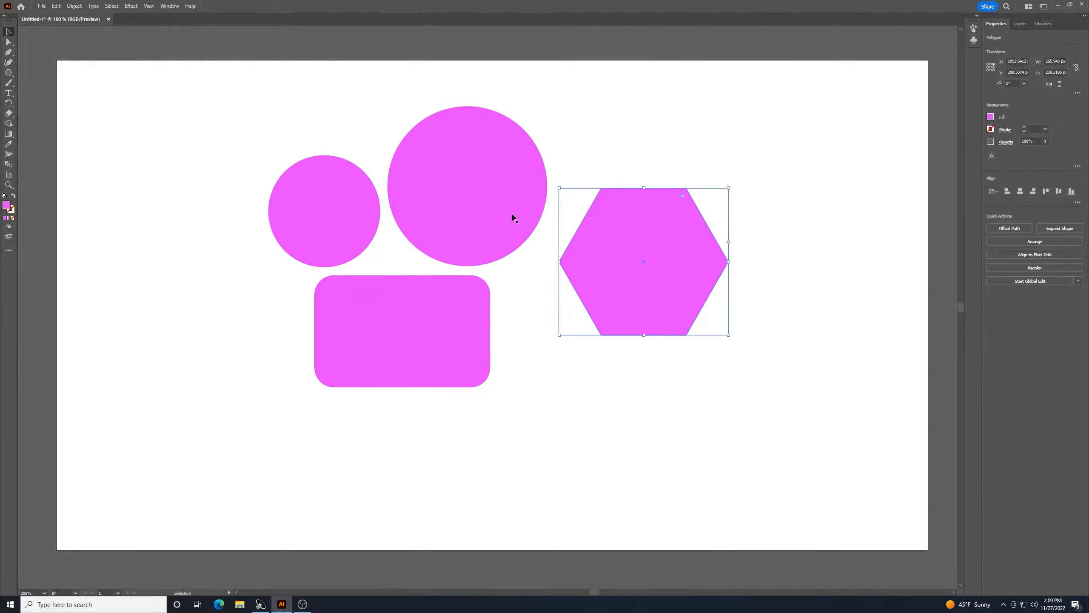
Step: Move the hexagon further right and slightly down, and rotate it 90° clockwise so a corner points up
drag(640, 236, 686, 253)
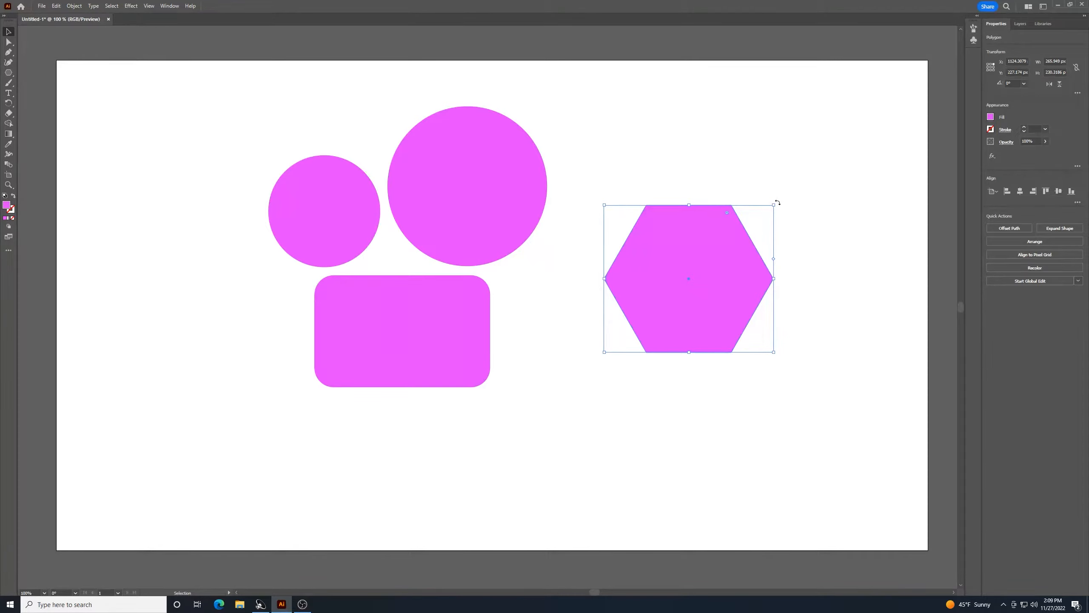
key(shift)
drag(777, 202, 772, 356)
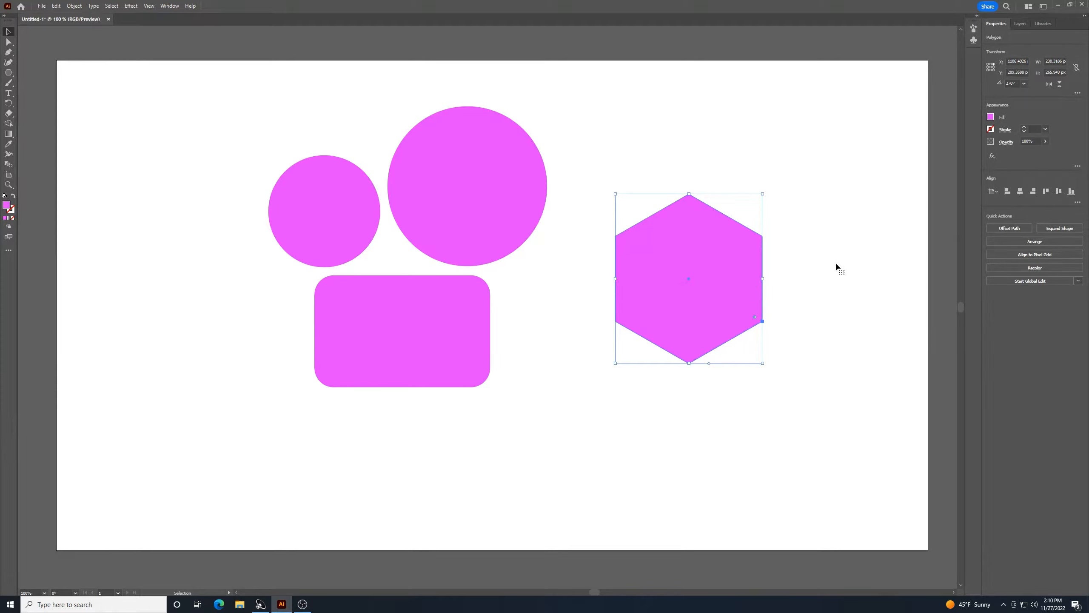
Step: Draw a rectangle about 238 × 456 px covering the right half of the hexagon, with its left edge through the hexagon's centre
click(109, 97)
drag(8, 72, 39, 76)
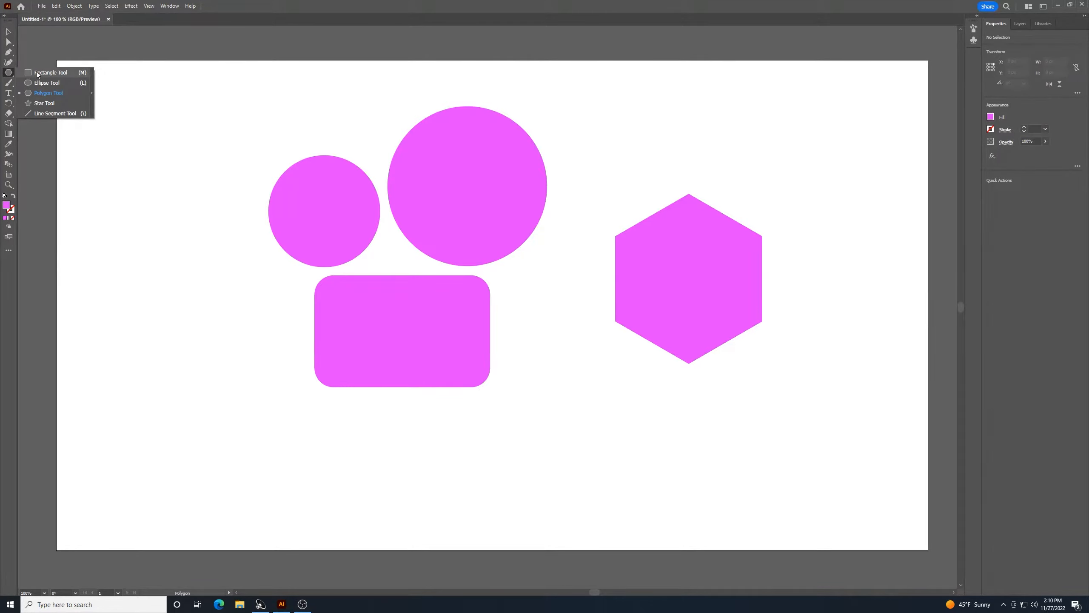
click(37, 74)
drag(840, 145, 688, 436)
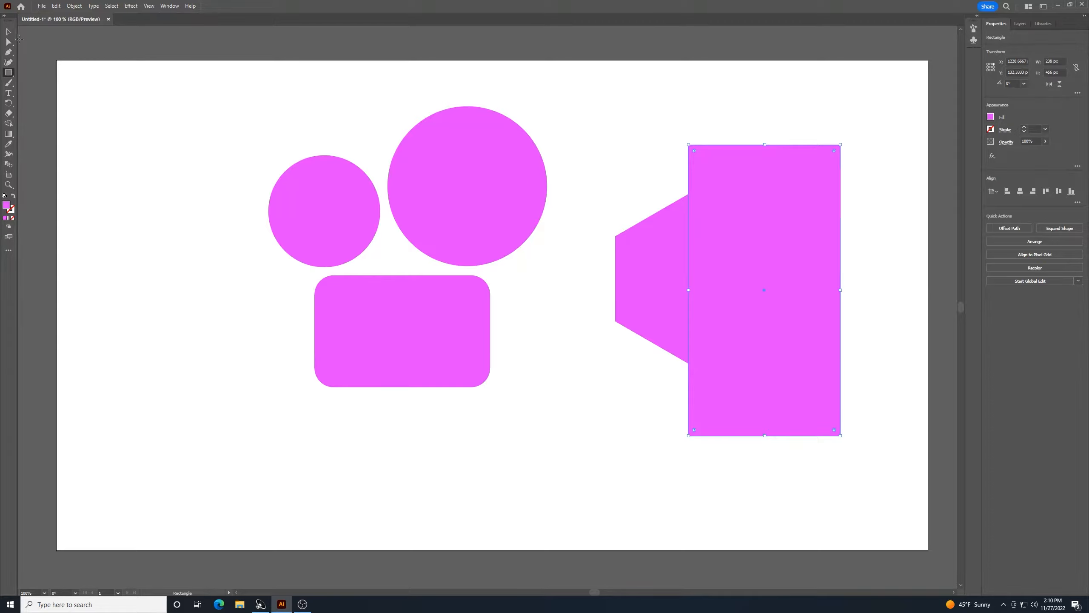
Step: Subtract the tall rectangle from the hexagon with Minus Front, leaving only the left half as a trapezoid
click(8, 32)
click(650, 138)
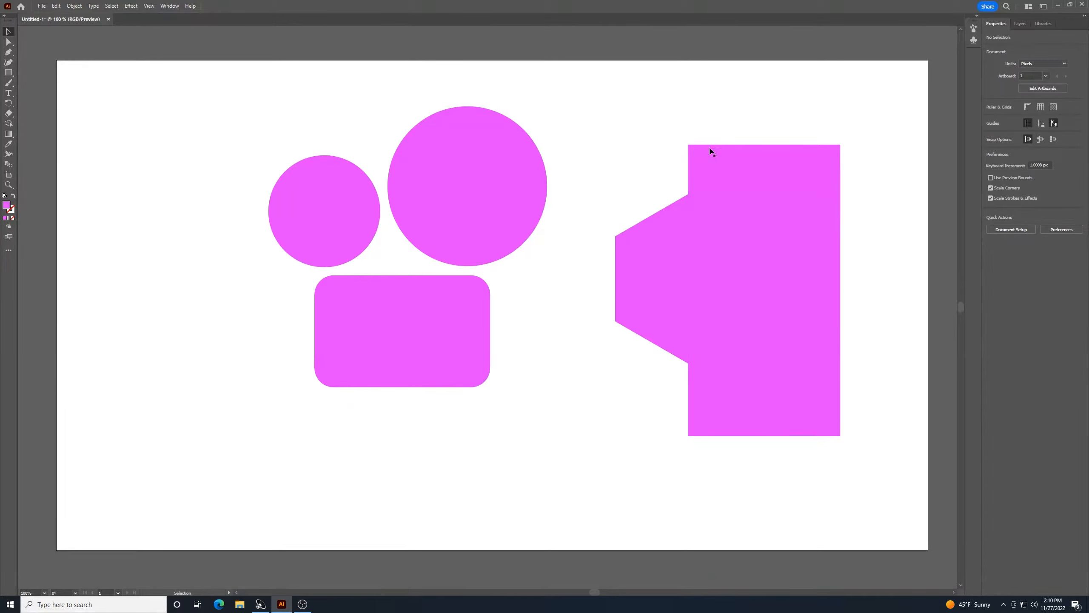
click(658, 238)
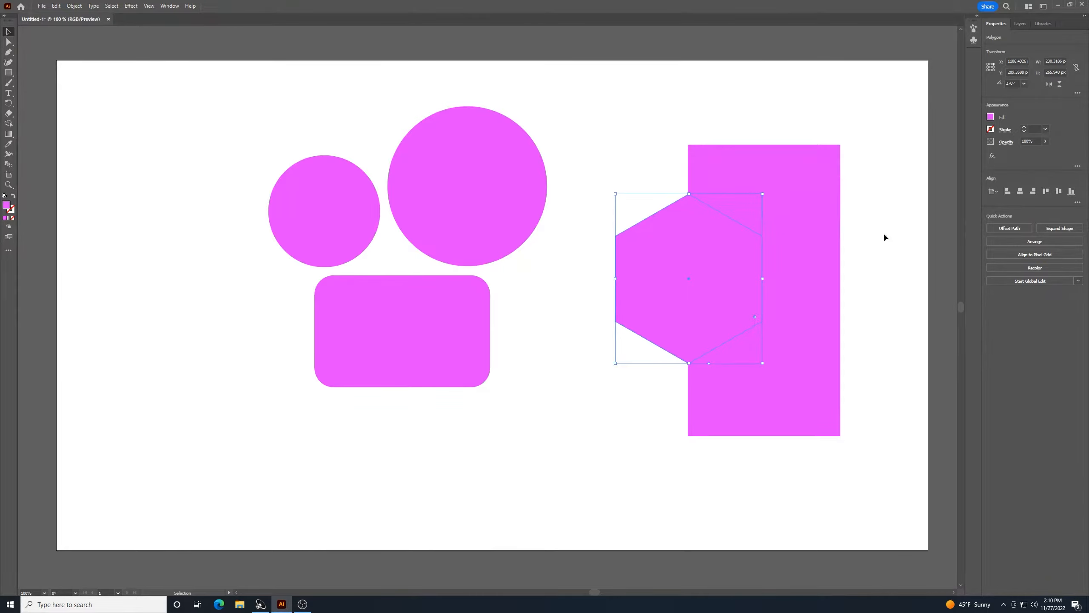
click(898, 223)
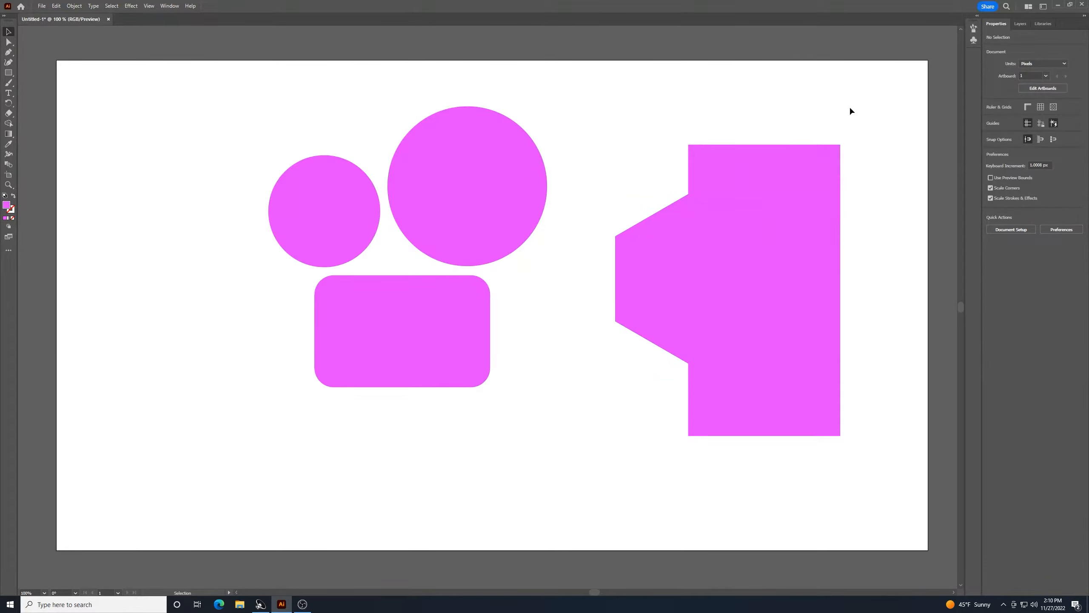
drag(877, 111, 656, 435)
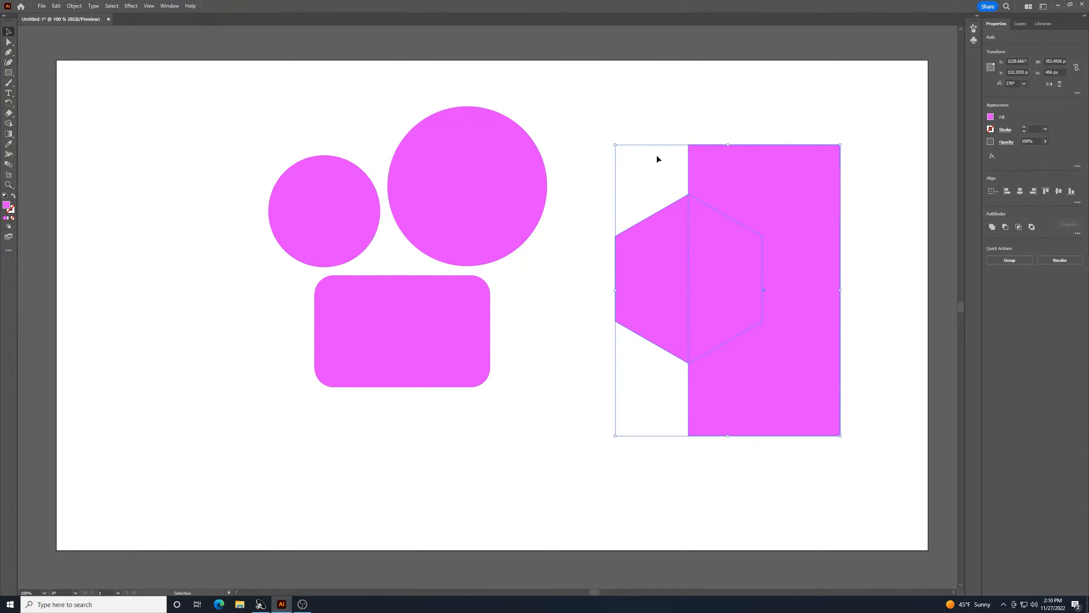
click(1005, 226)
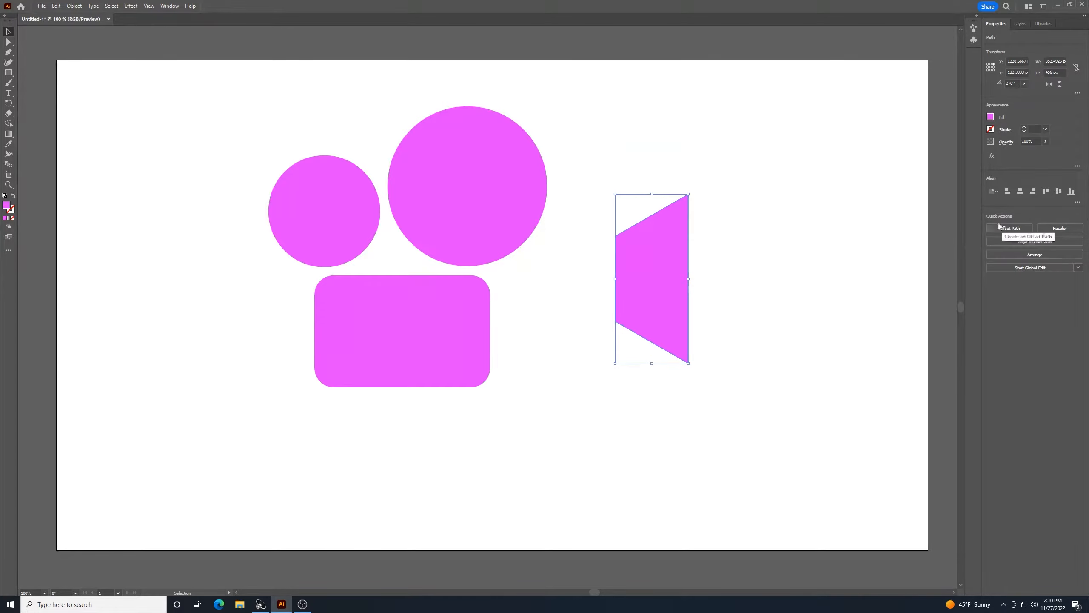
click(853, 202)
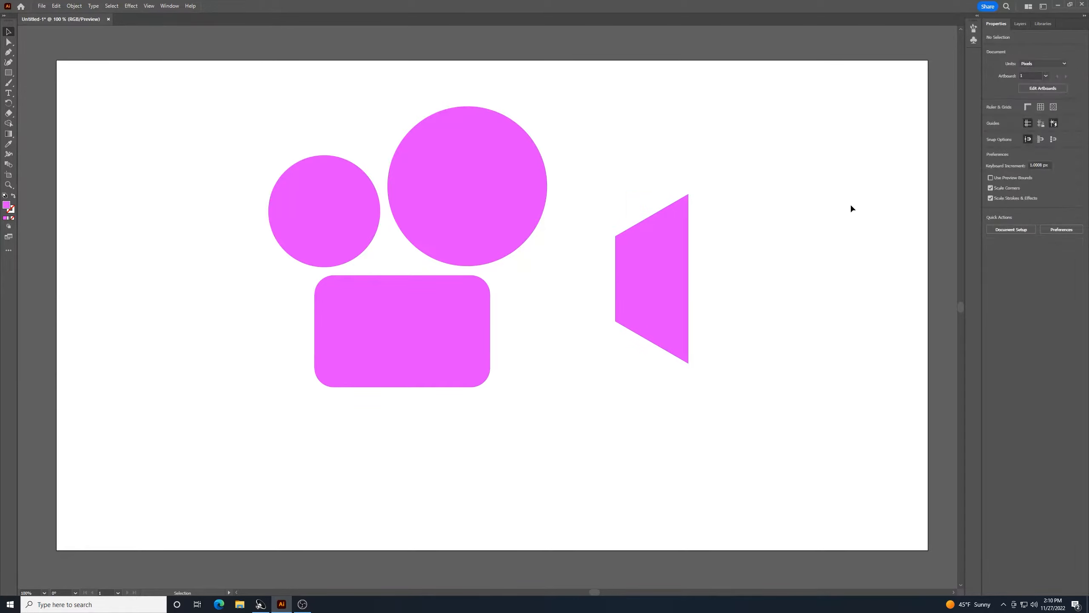
Step: Slightly round the two corners on the trapezoid's short left side using the Direct Selection tool
click(674, 292)
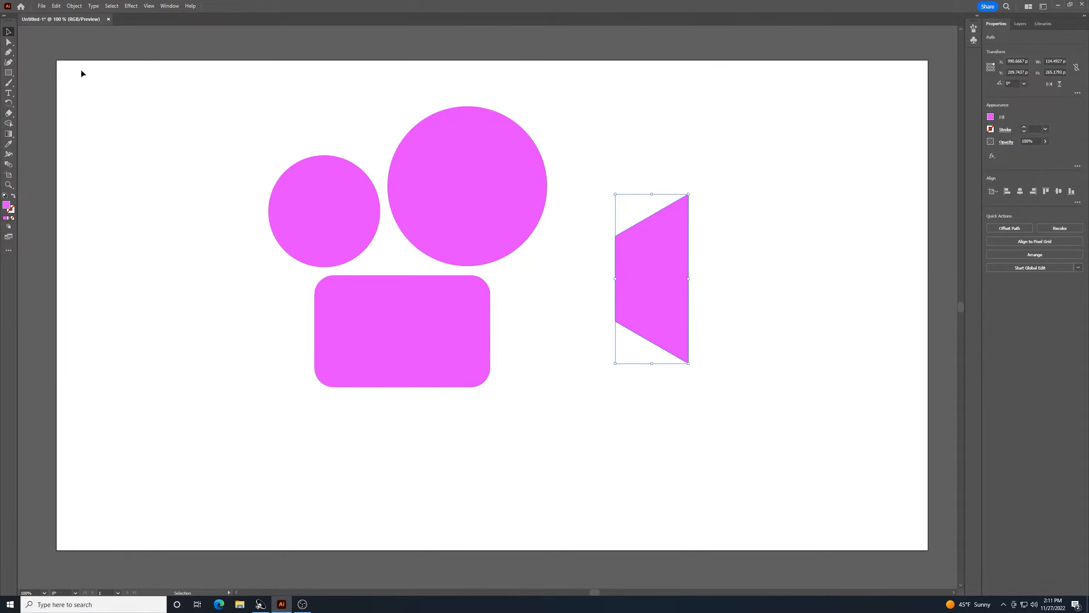
click(8, 41)
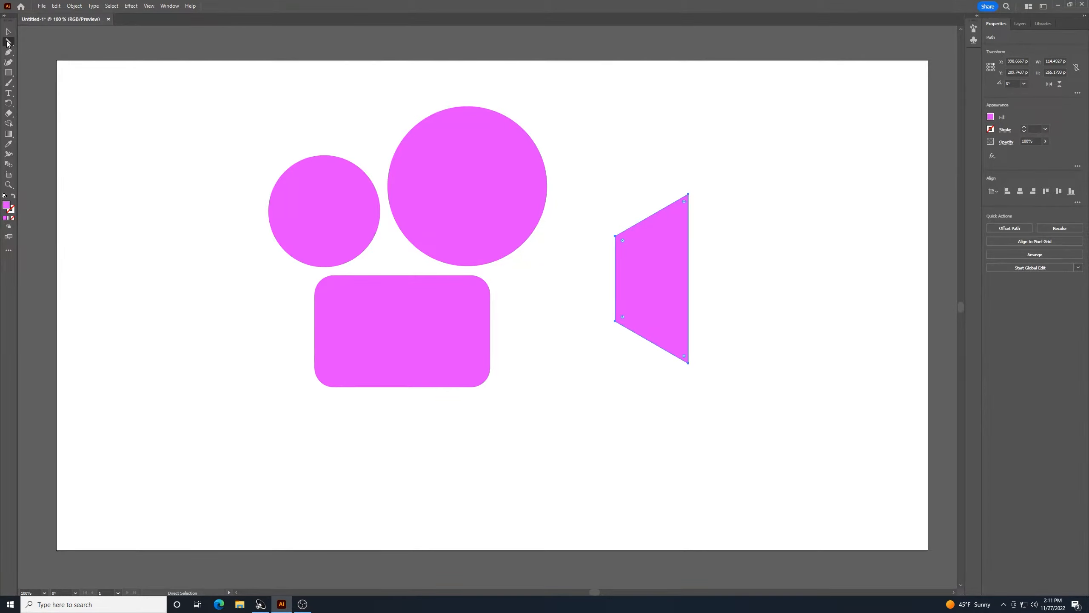
click(9, 43)
click(37, 43)
drag(589, 187, 631, 368)
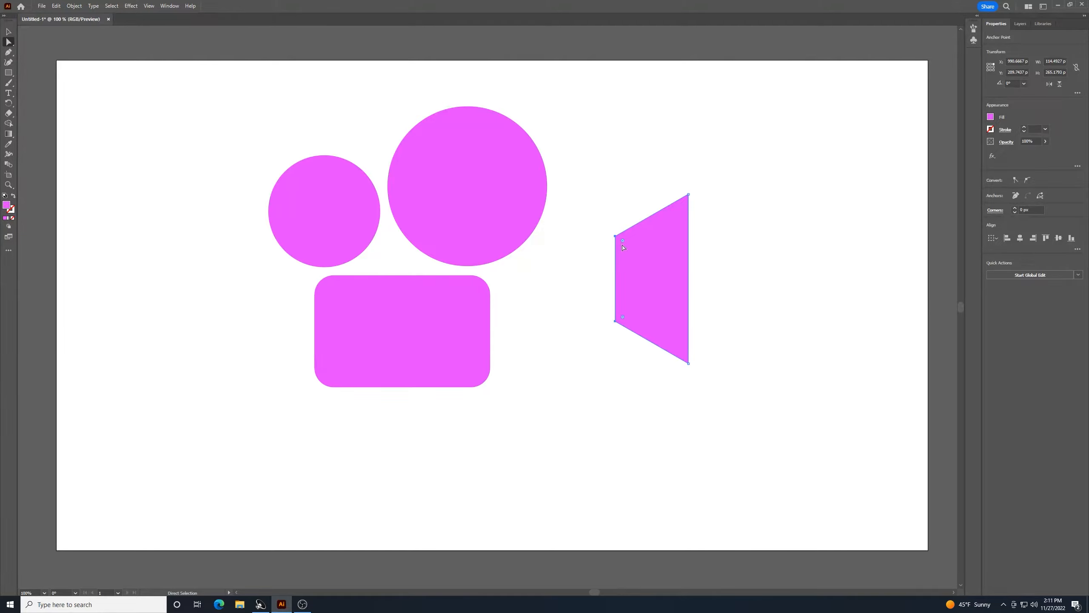
drag(624, 244, 622, 242)
click(756, 166)
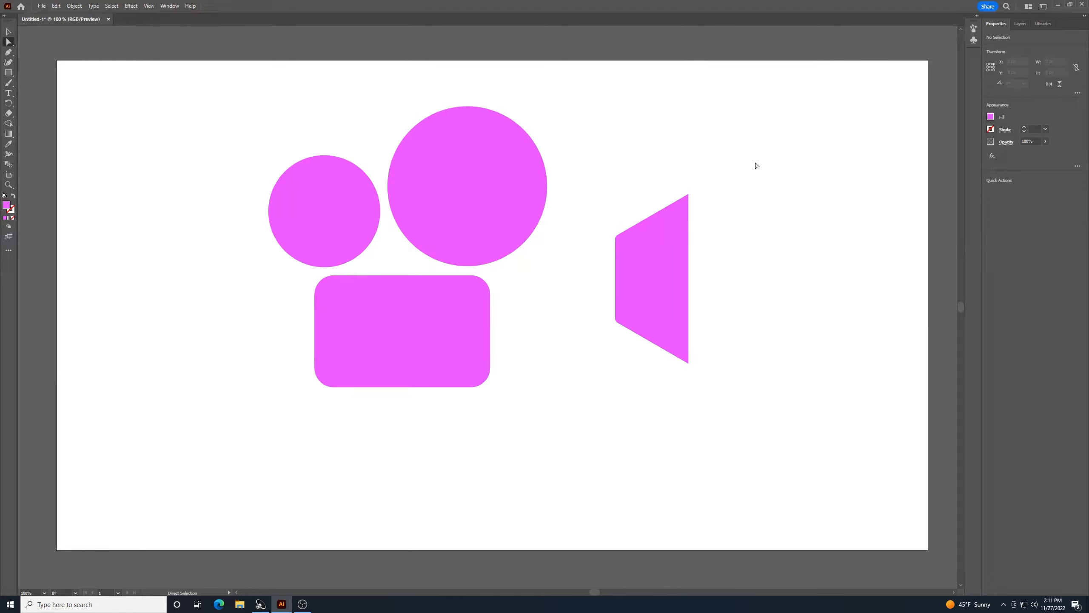
Step: Round the two corners on the trapezoid's long right side, and move the trapezoid left and down towards the rounded rectangle
drag(768, 135, 676, 405)
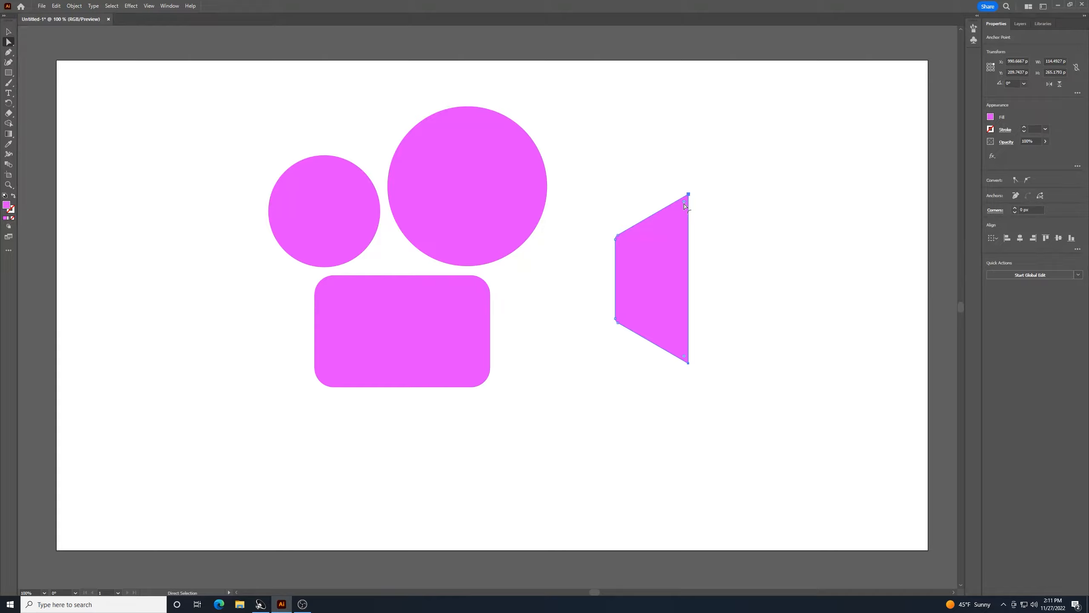
drag(685, 207, 685, 212)
click(8, 31)
click(816, 235)
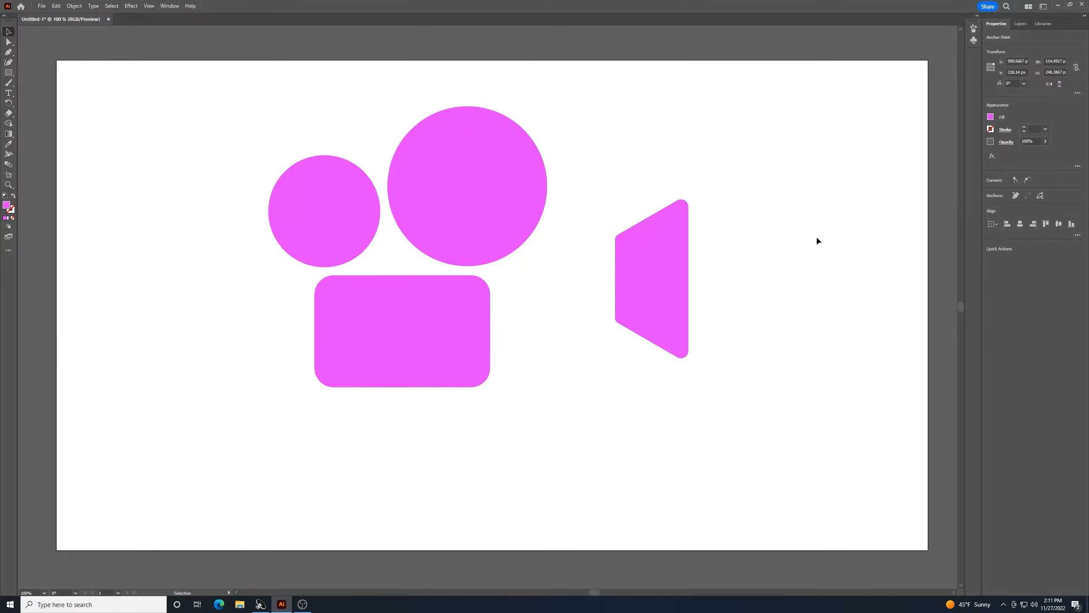
drag(674, 274, 619, 330)
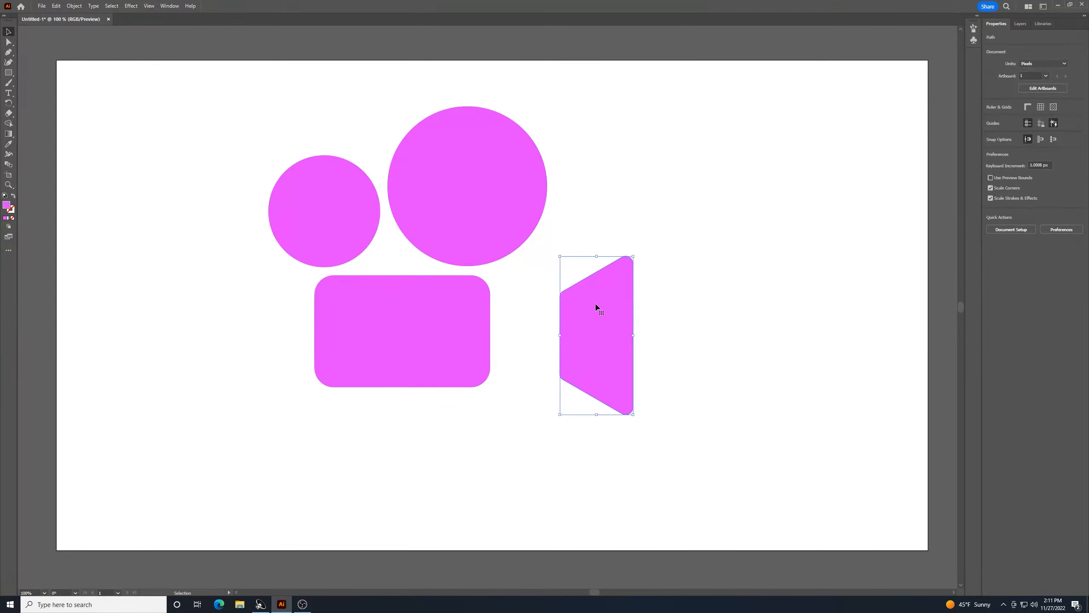
Step: Check the corner radius of the trapezoid's upper left and upper right corners in the Corners settings
click(7, 41)
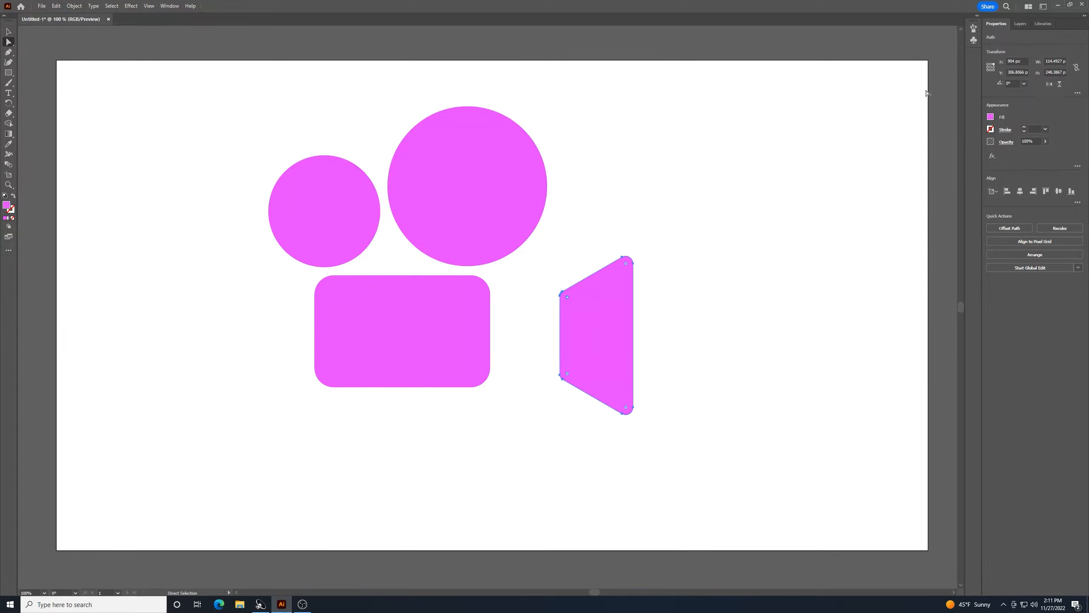
click(1077, 93)
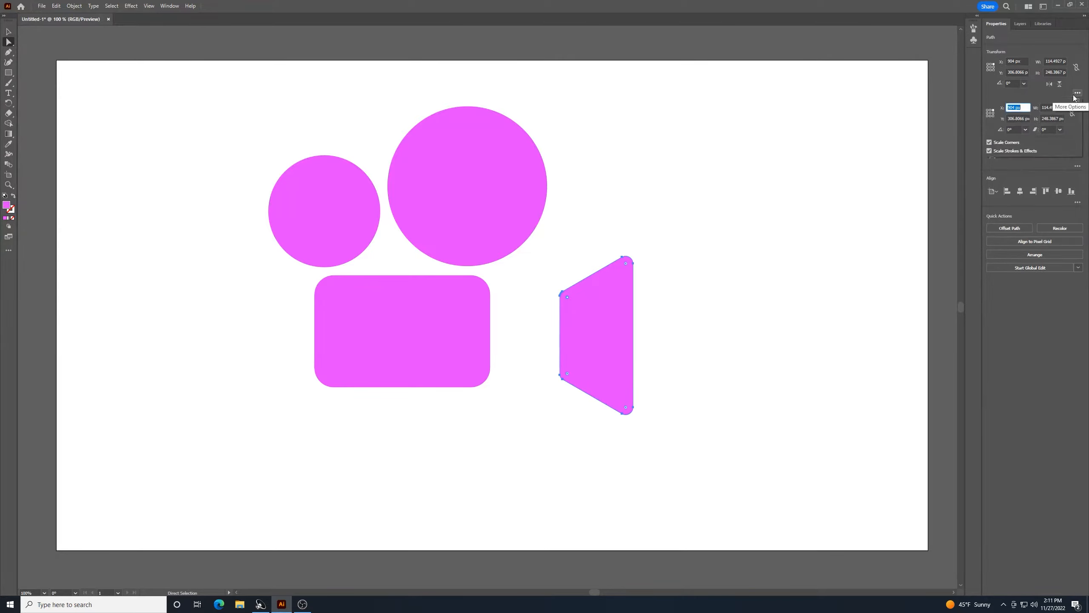
double_click(568, 298)
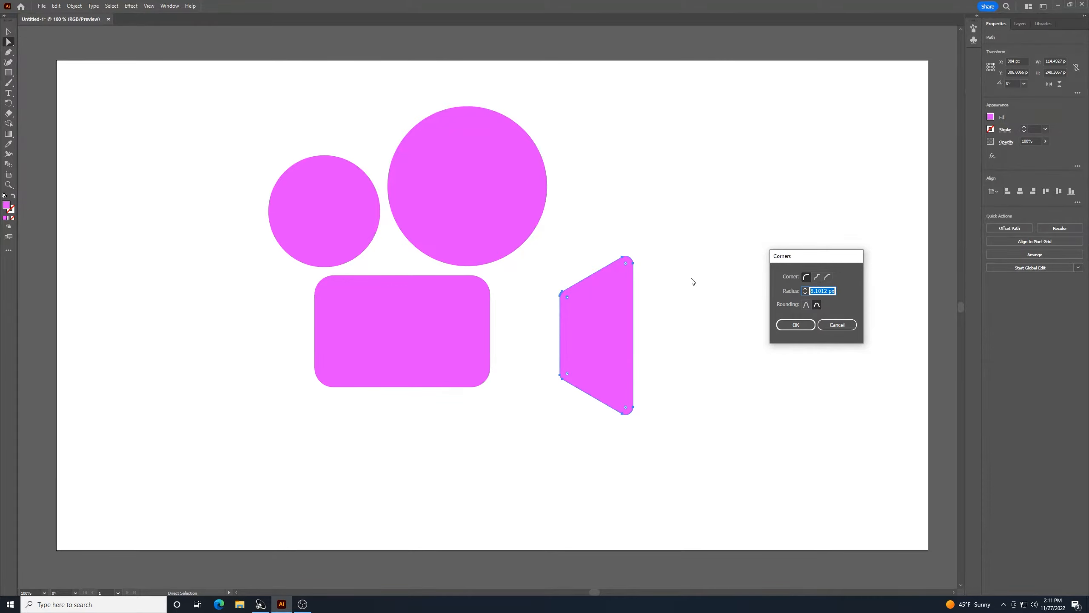
click(829, 324)
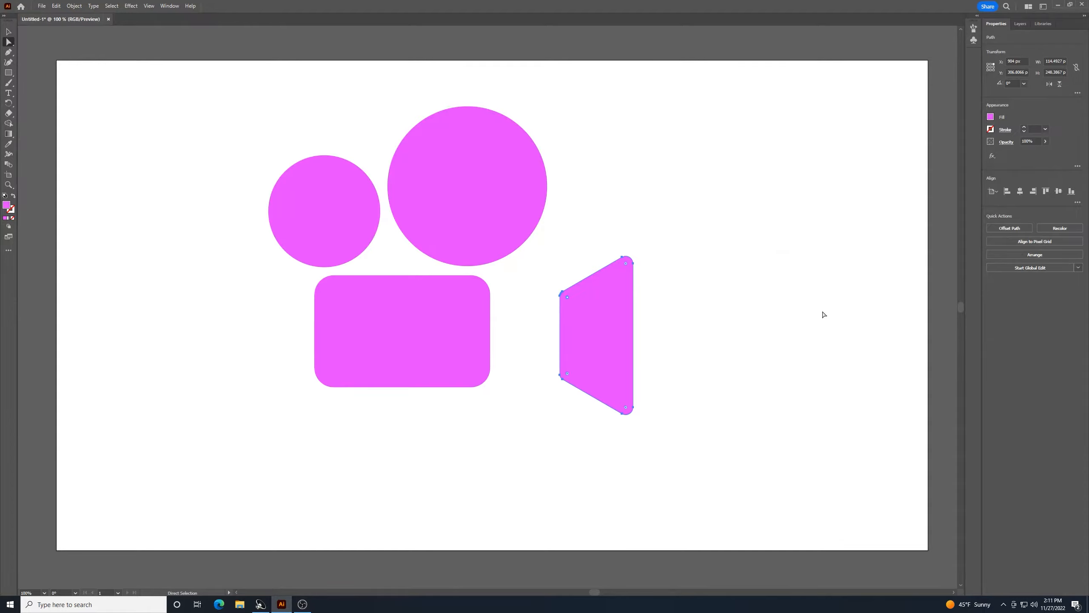
double_click(628, 266)
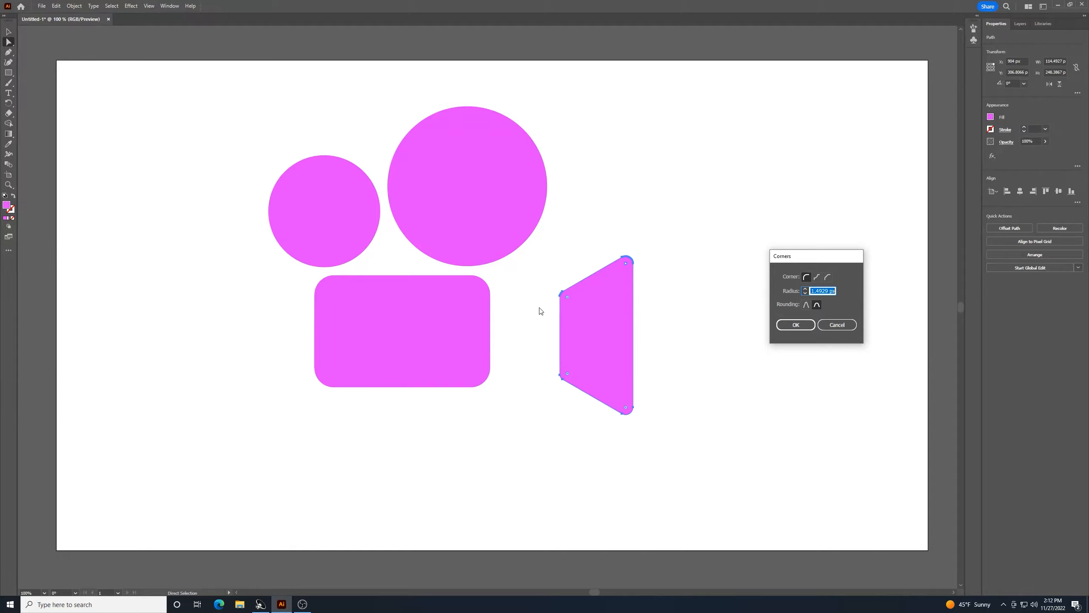
click(795, 324)
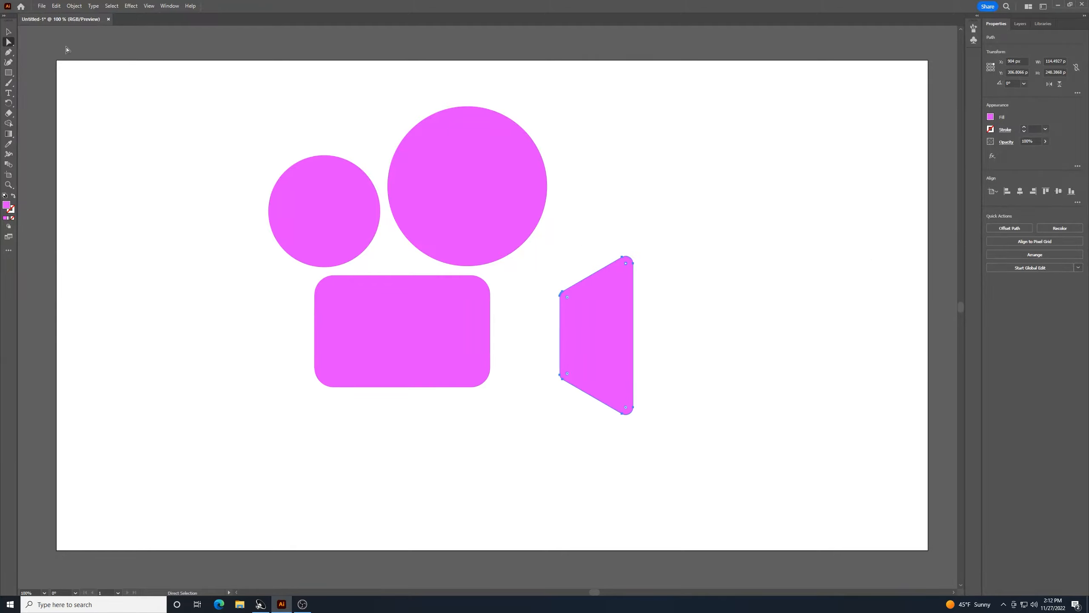
click(8, 32)
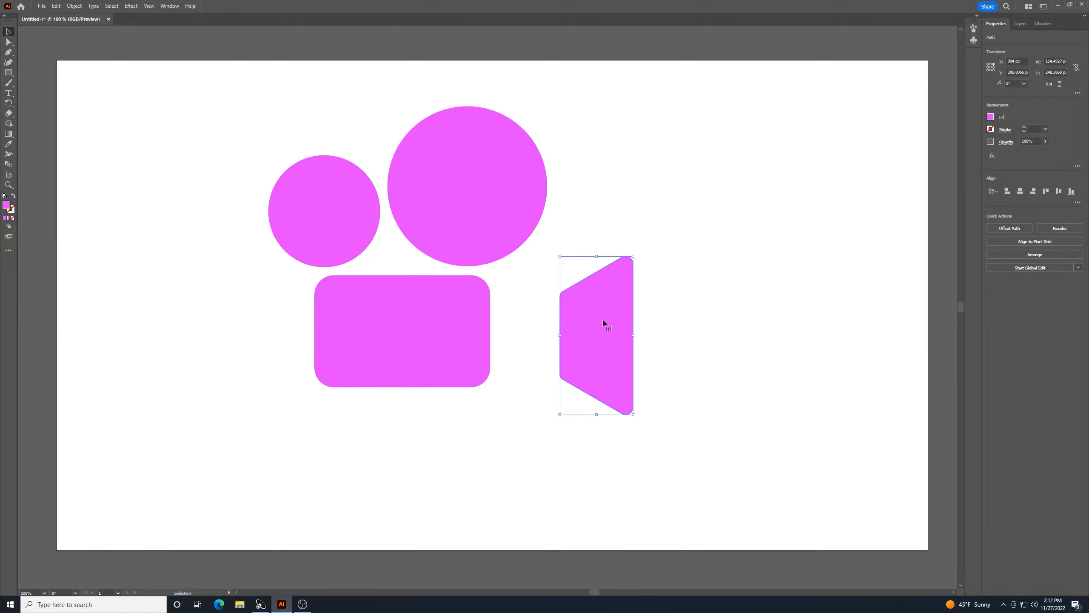
click(743, 327)
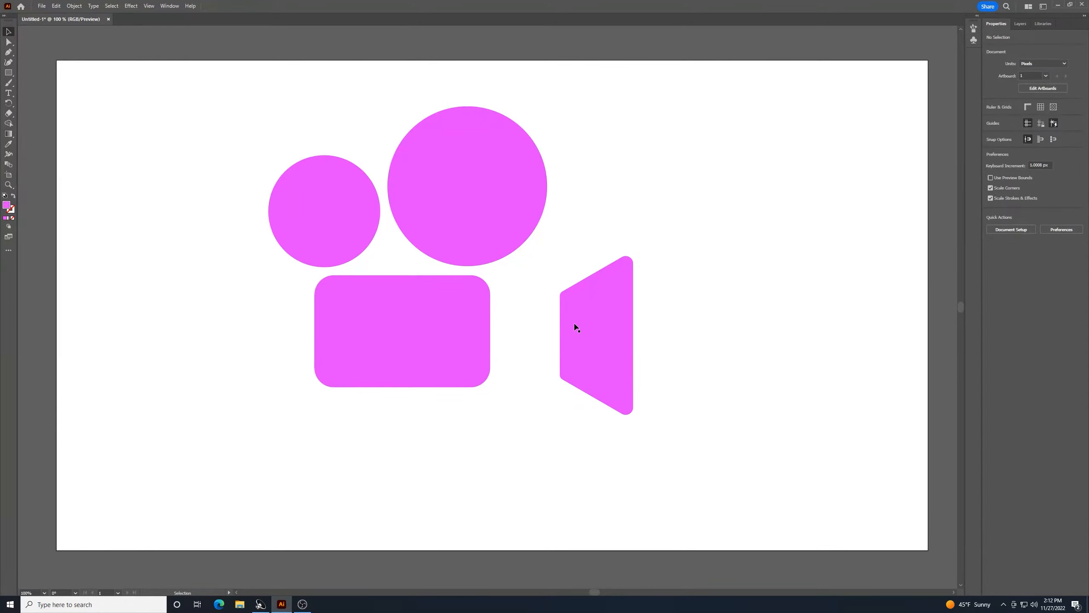
Step: Set the trapezoid's width to 75 px and its height to 125 px
click(620, 309)
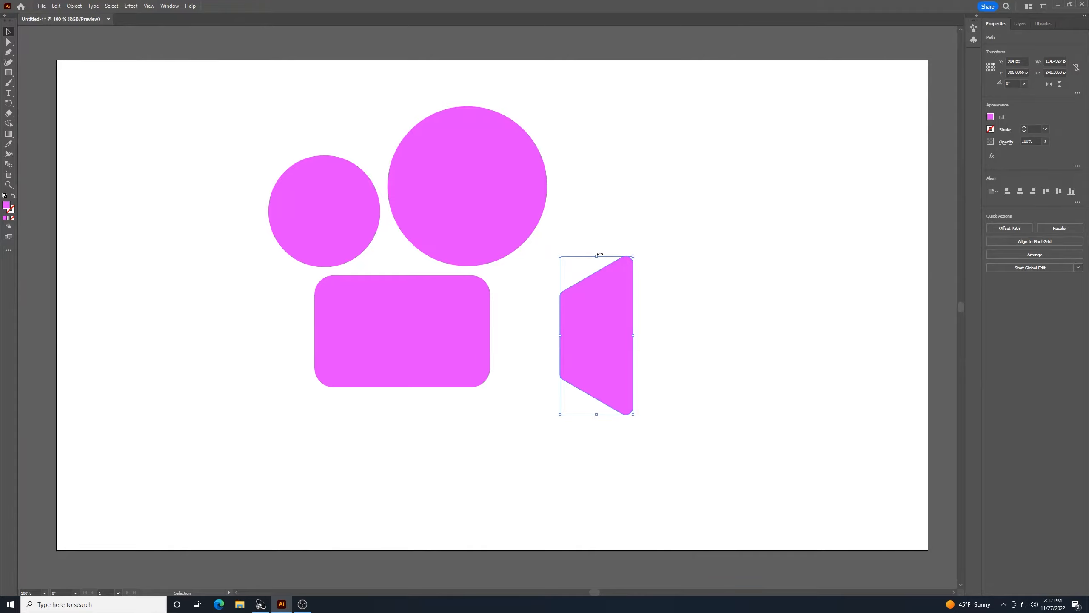
click(1050, 60)
text(75)
key(Return)
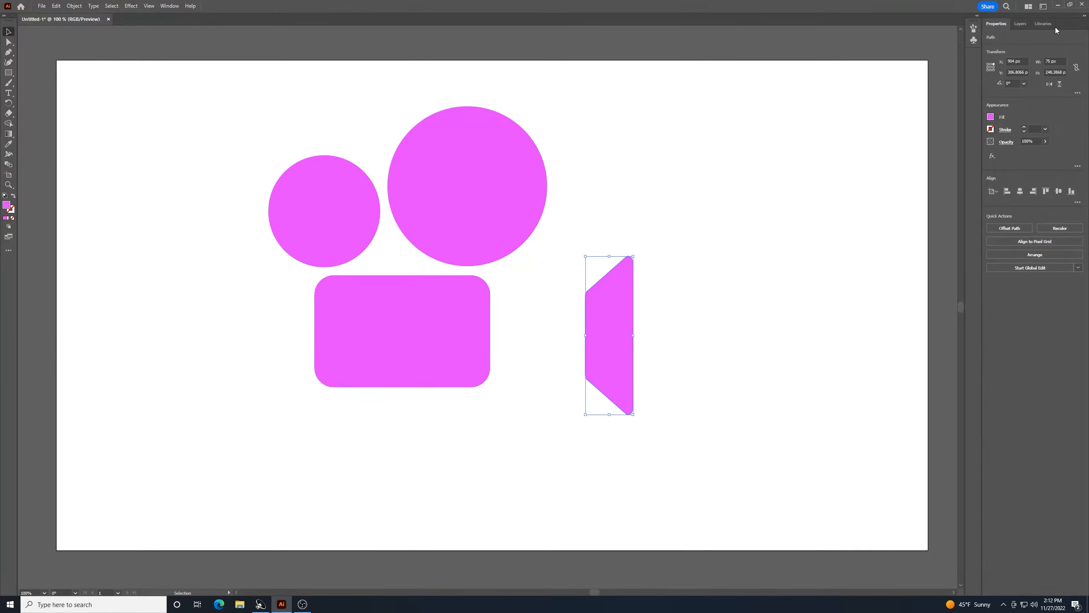
click(1056, 72)
double_click(1055, 72)
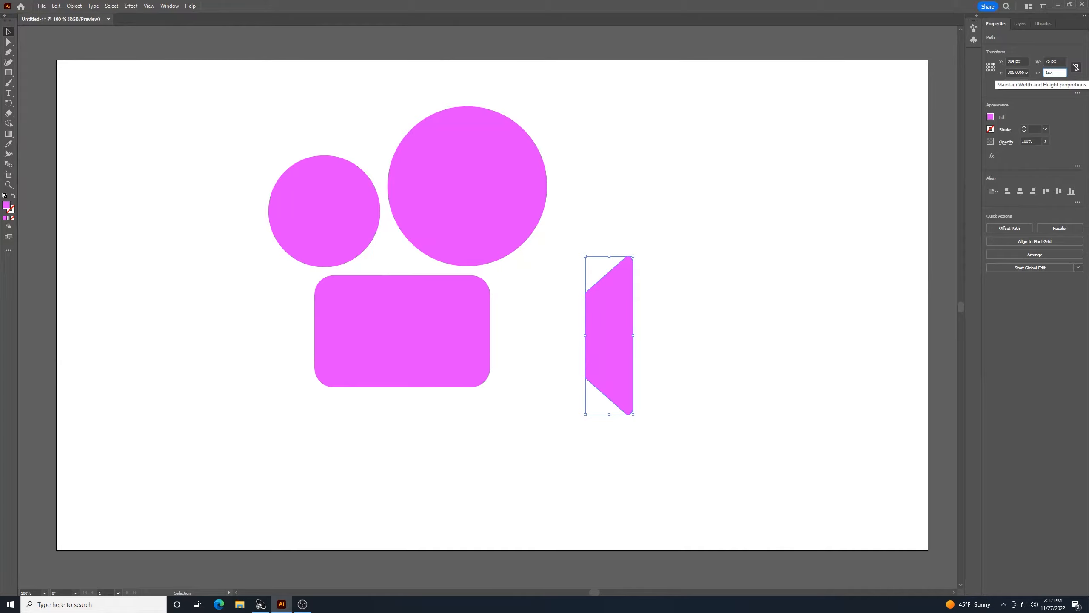
key(Return)
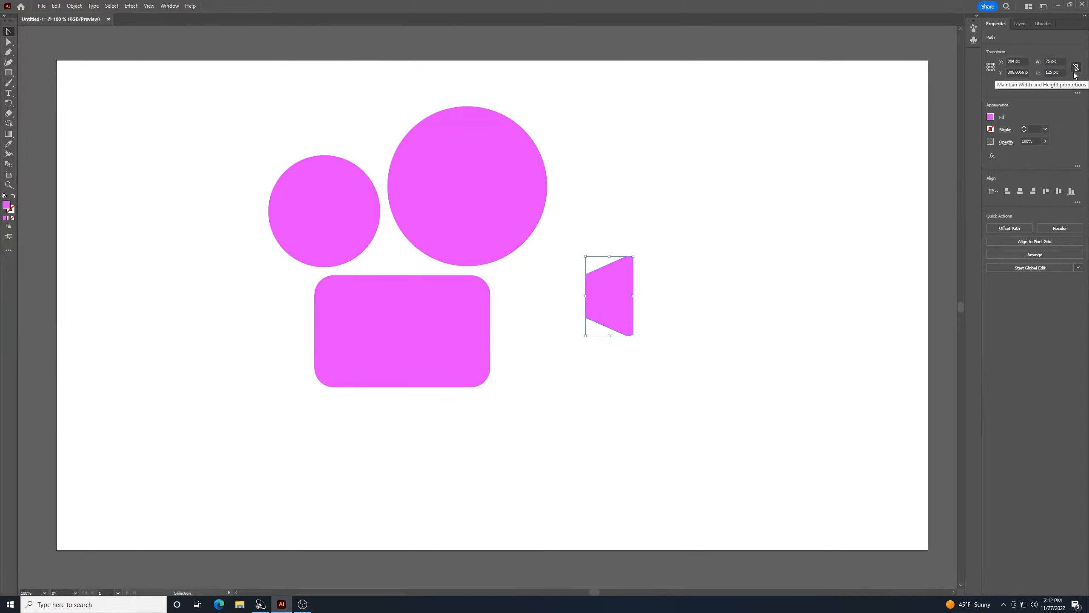
Step: Place the trapezoid as a lens just right of the rounded rectangle and nudge it slightly down to centre it vertically
click(693, 207)
drag(618, 292, 534, 316)
click(678, 340)
click(533, 333)
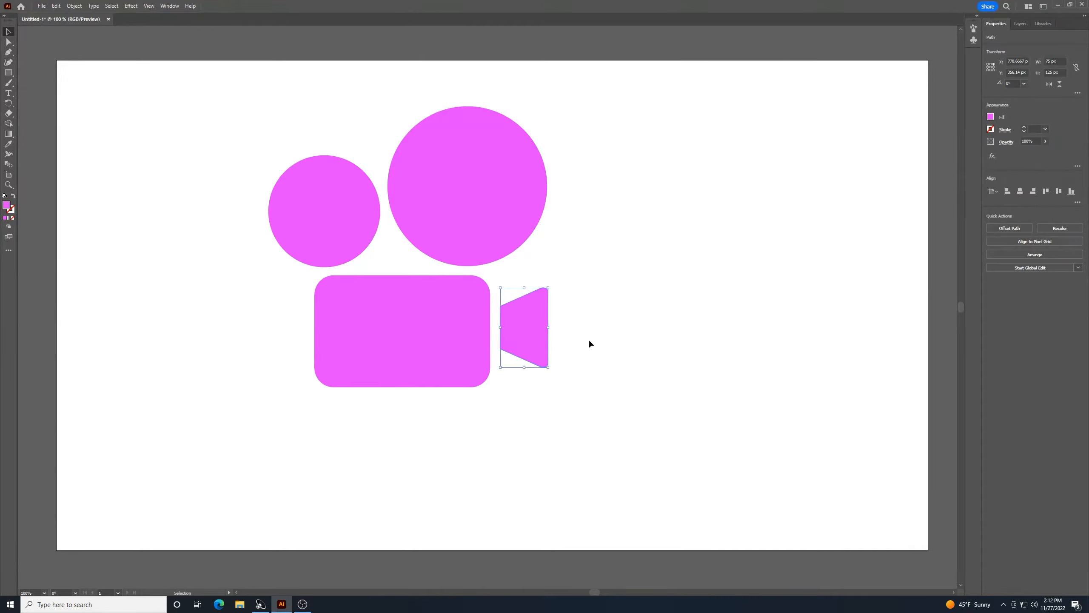
key(Down)
key(Down)
click(589, 339)
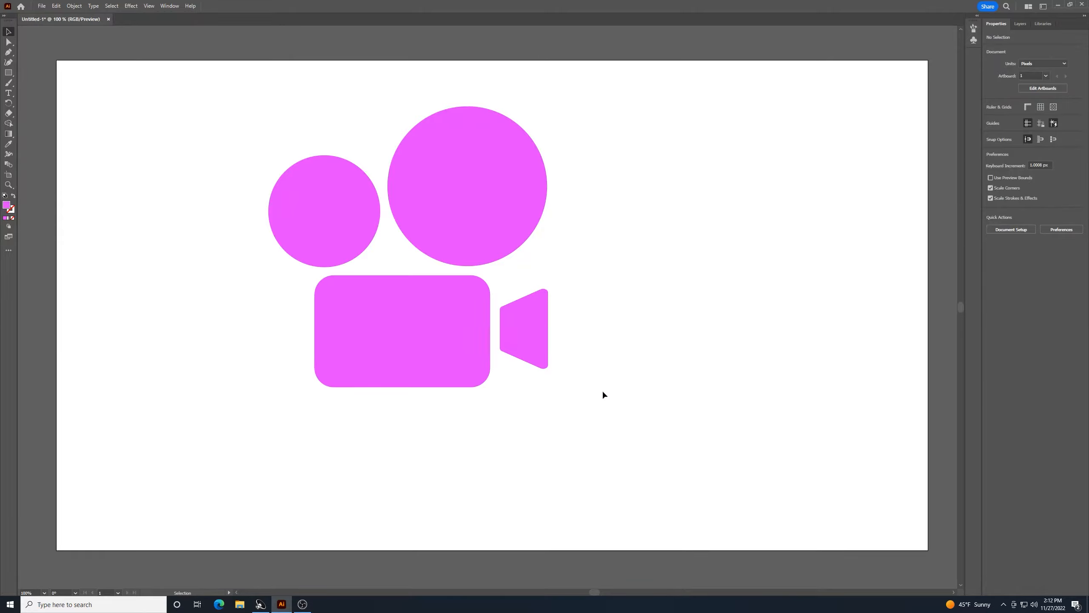
Step: Nudge the lens trapezoid about 2 px closer to the rounded rectangle and fine-tune its vertical position
click(543, 326)
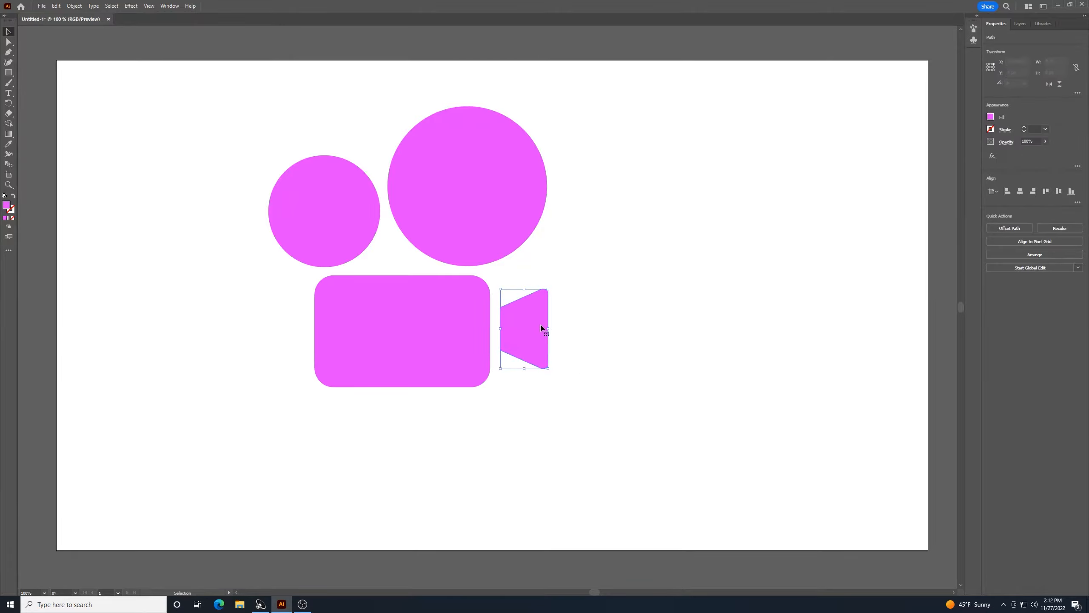
key(Left)
key(Left)
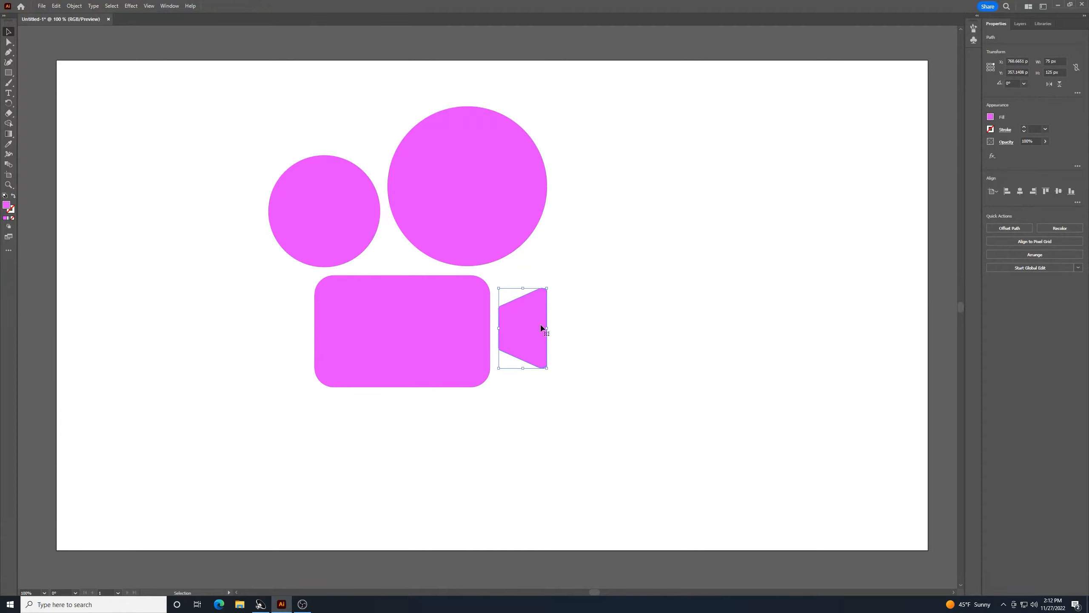
key(Down)
click(639, 332)
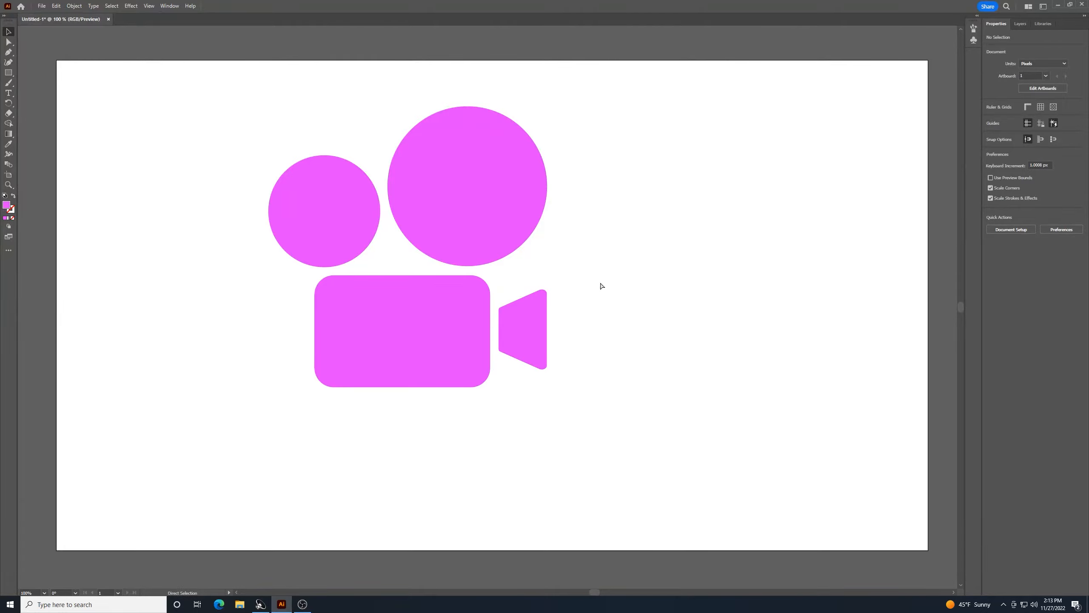
Step: Move all four camera shapes together to the middle of the artboard and scale them down to about 388 × 391 px
key(ctrl+minus)
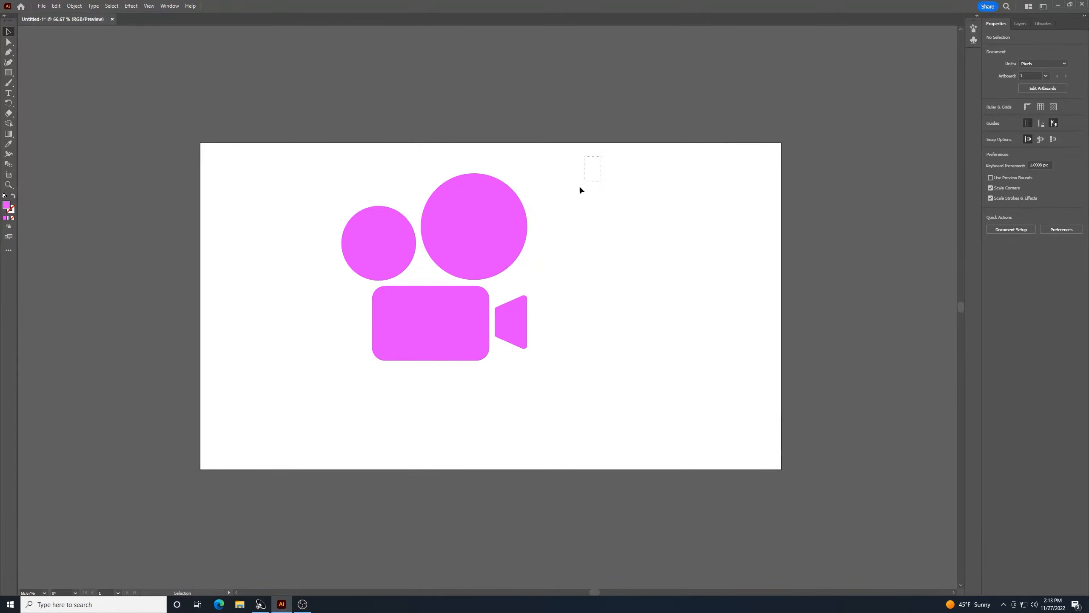
drag(580, 190, 350, 387)
drag(413, 316, 474, 333)
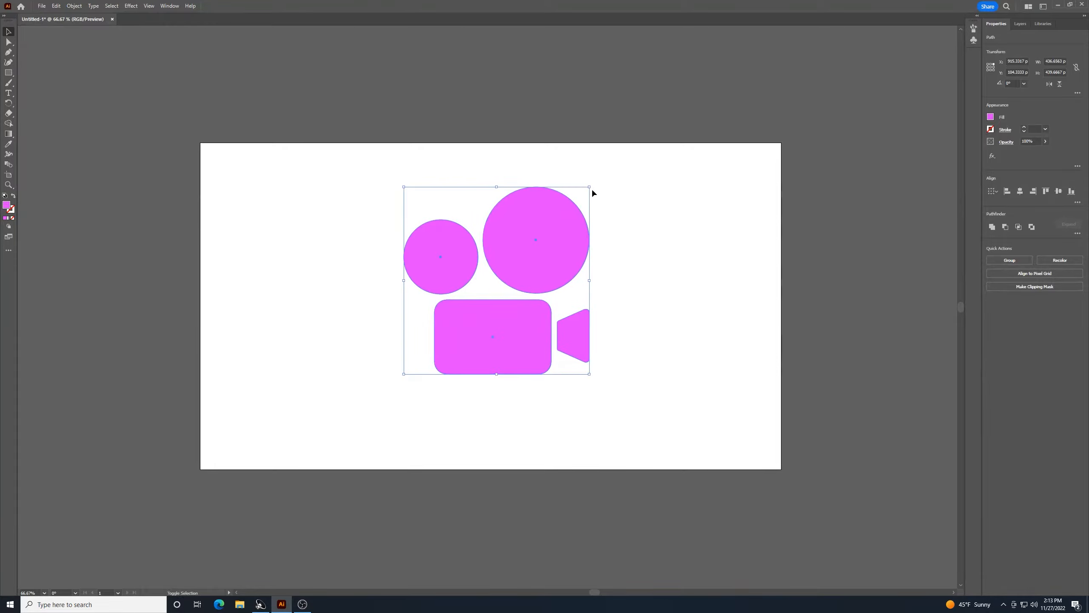
drag(592, 189, 571, 204)
drag(507, 323, 505, 335)
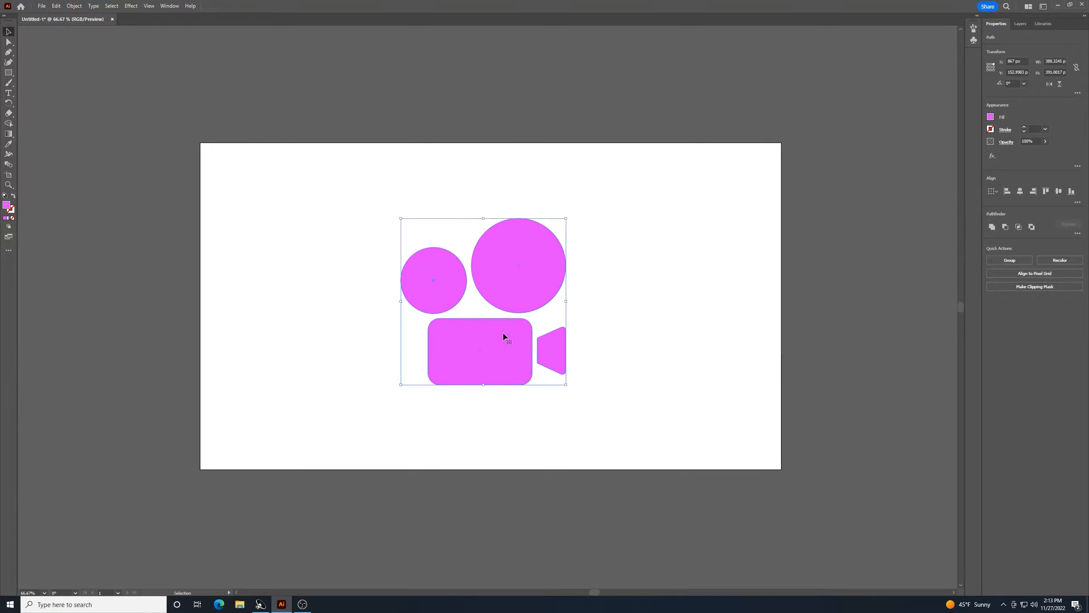
Step: Narrow the camera's rounded rectangle body slightly by pulling its left edge inward, keeping its height
click(647, 295)
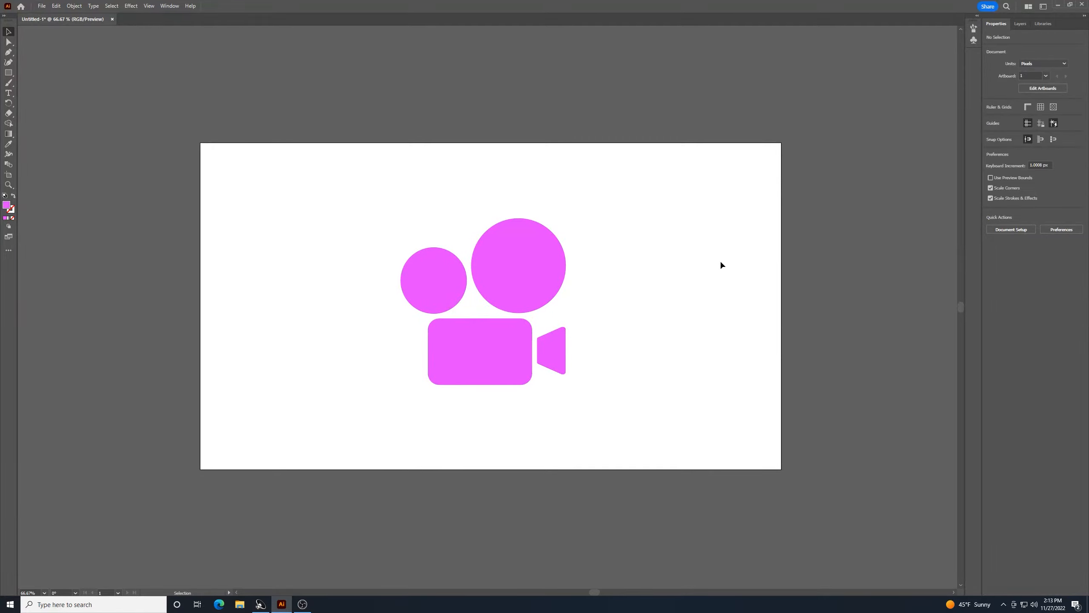
click(471, 344)
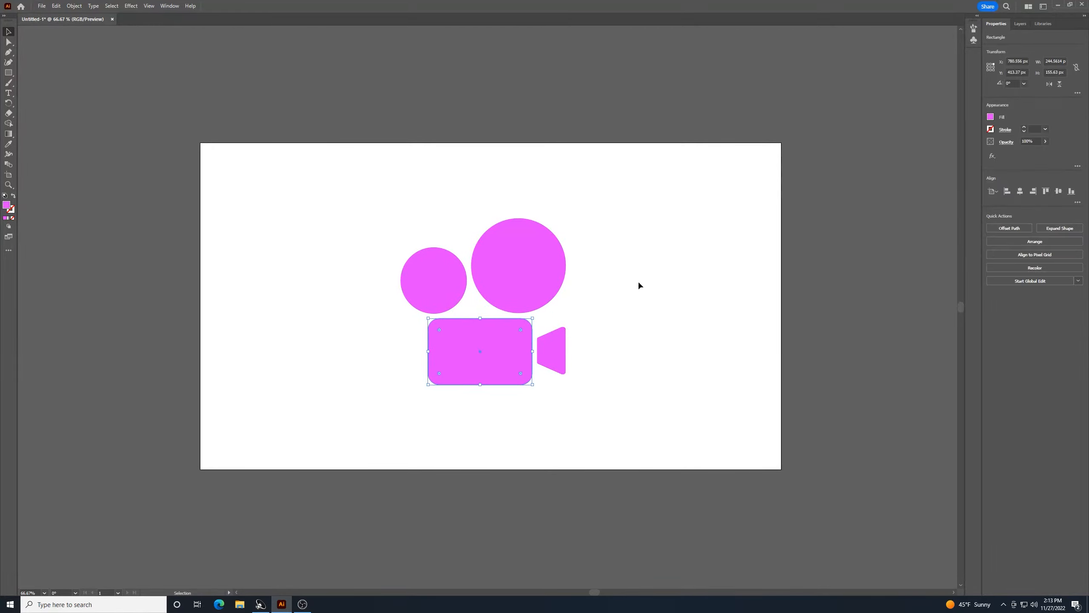
drag(428, 351, 442, 349)
click(617, 303)
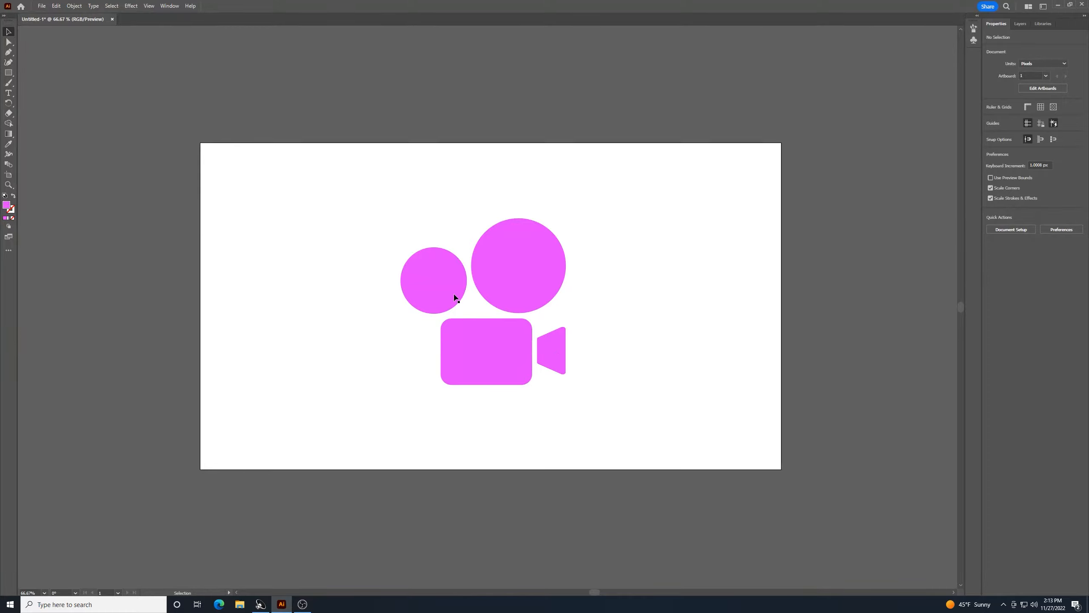
Step: Move the small circle slightly right and down, and scale the large circle proportionally to about 208 × 208 px
drag(455, 297, 460, 299)
click(516, 294)
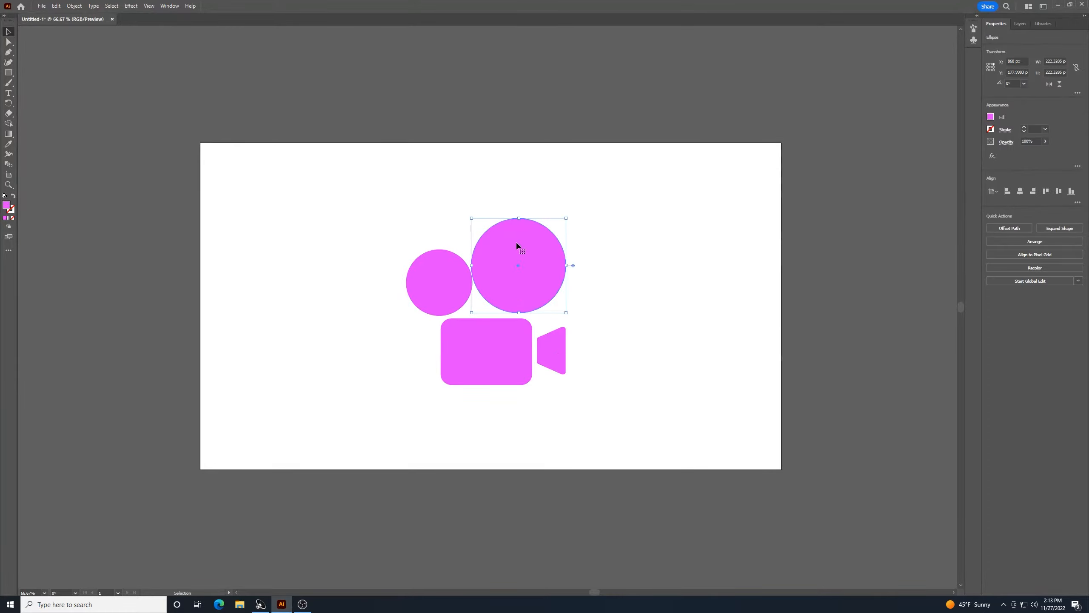
drag(471, 219, 475, 219)
click(567, 279)
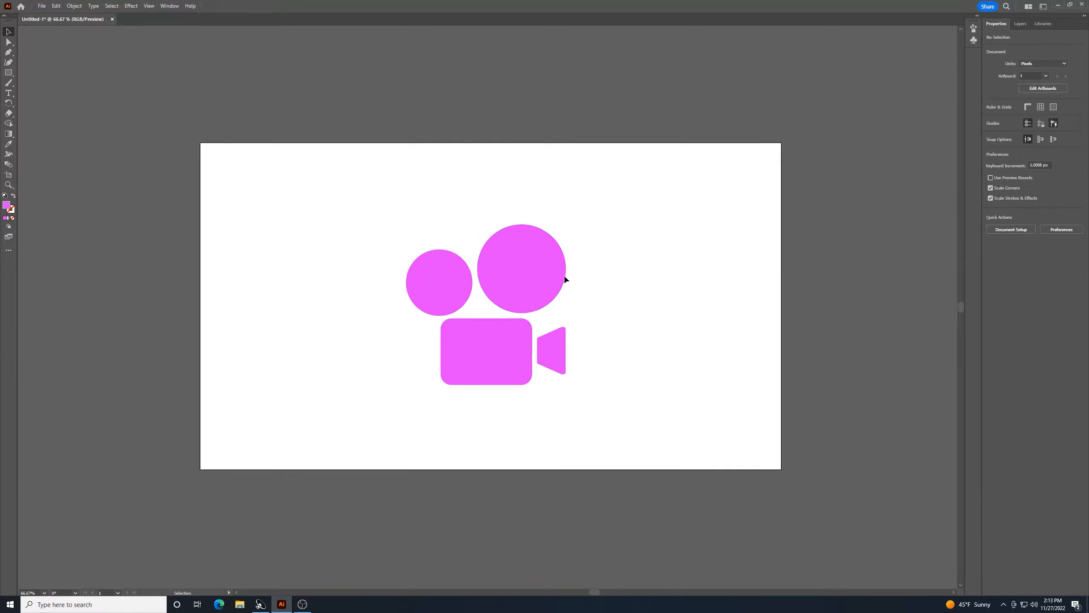
Step: Fine-tune the gap between the reels by nudging the large circle about 4 px left toward the small circle
click(462, 278)
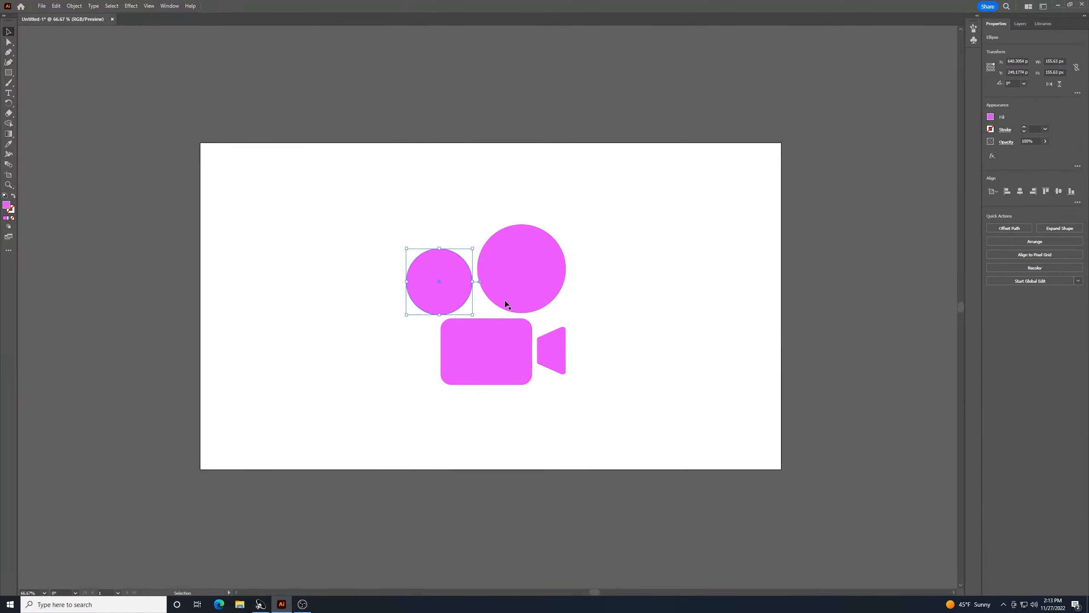
click(610, 306)
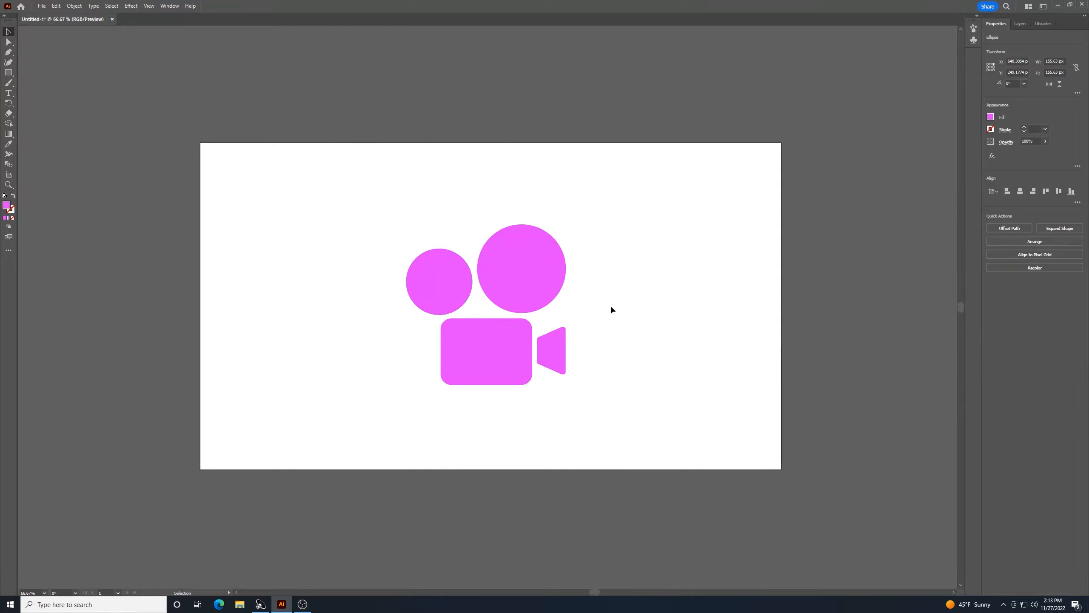
click(543, 296)
key(Left)
key(Left)
key(Left)
key(Left)
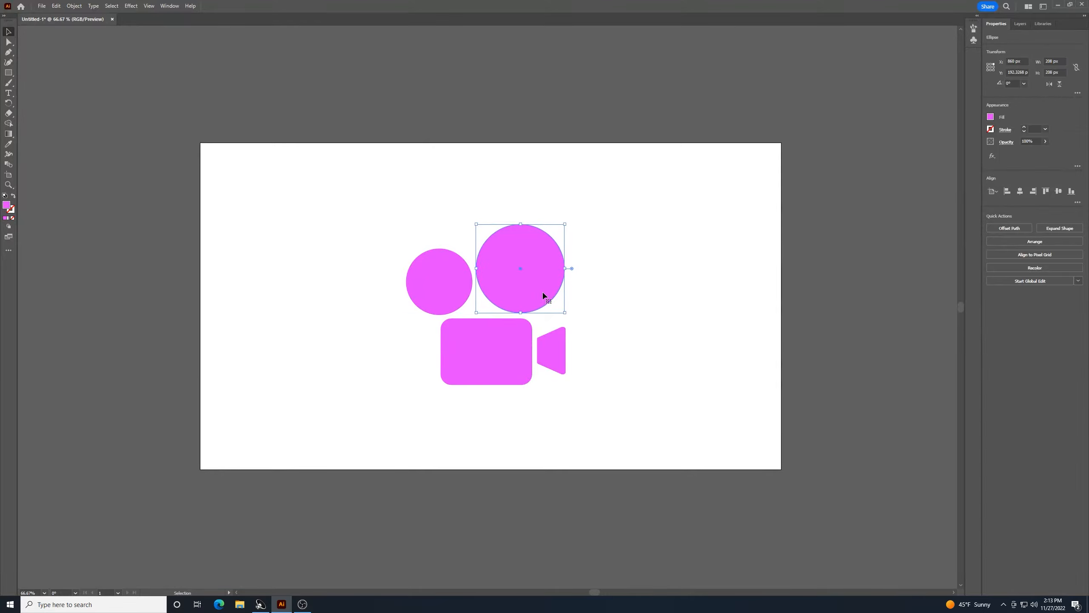
Step: Nudge both circles together 1 px down and about 14 px right over the camera body
shift+click(462, 285)
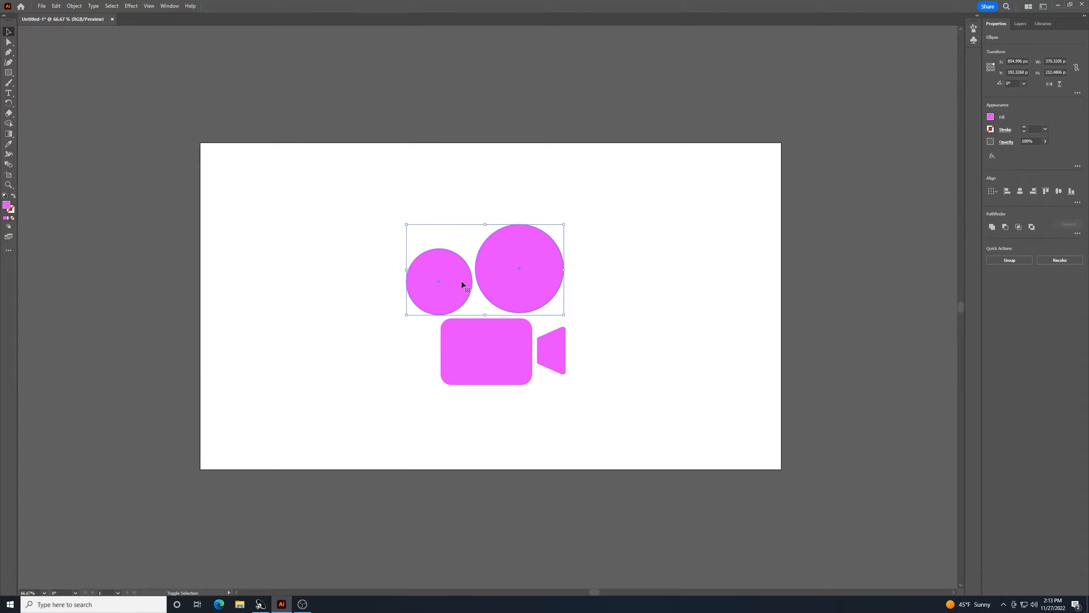
key(Down)
key(Right)
key(Right)
key(Right)
key(Right)
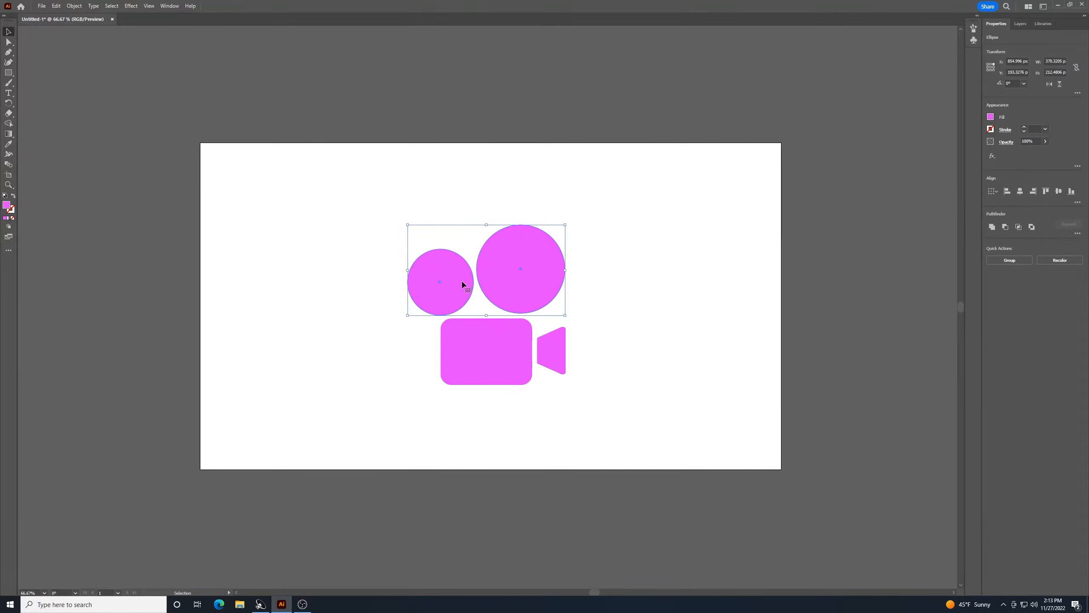
key(Right)
key(Right)
key(Right)
key(Right)
key(Right)
key(Right)
key(Right)
key(Right)
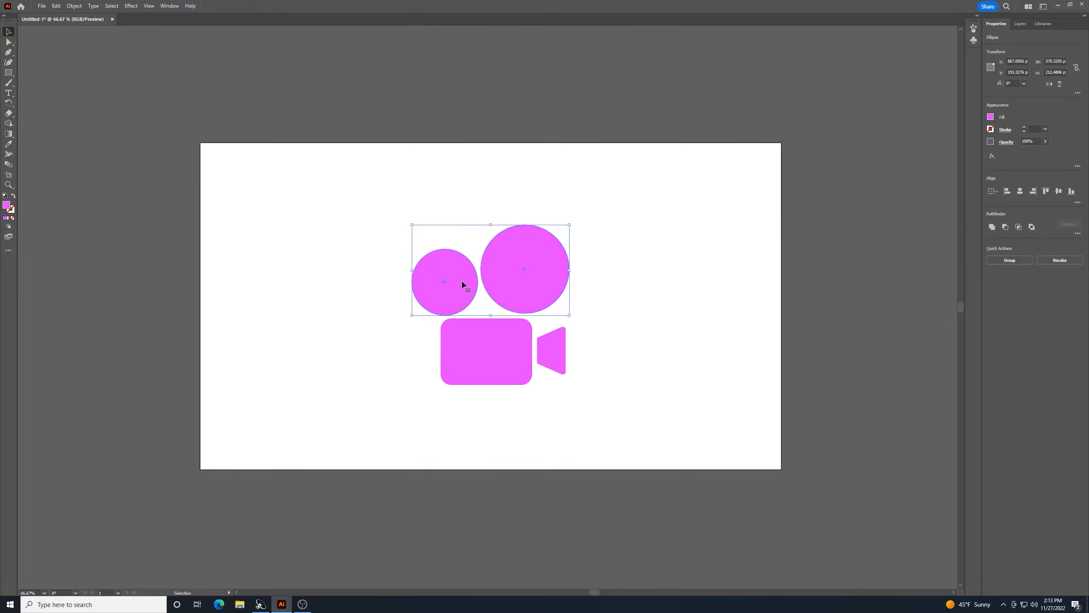
key(Right)
key(Right)
click(663, 382)
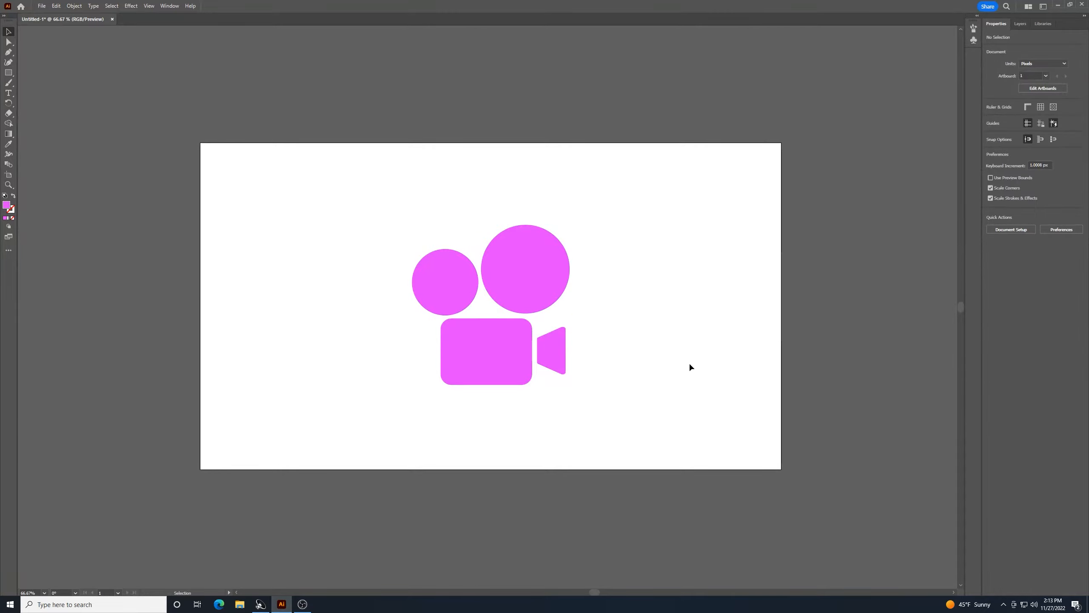
Step: Move all four camera shapes together slightly up and left toward the middle of the artboard
drag(677, 228, 360, 387)
drag(514, 348, 504, 342)
click(662, 382)
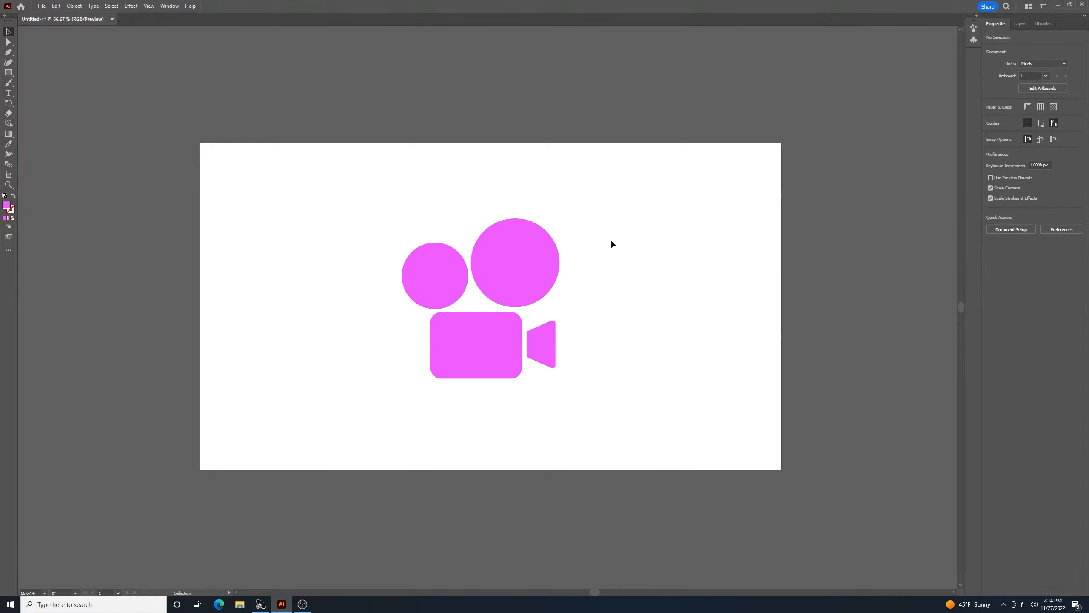
Step: Try scaling the whole camera proportionally up to about 824 × 836 px and down to about 151 × 153 px
drag(610, 244, 352, 406)
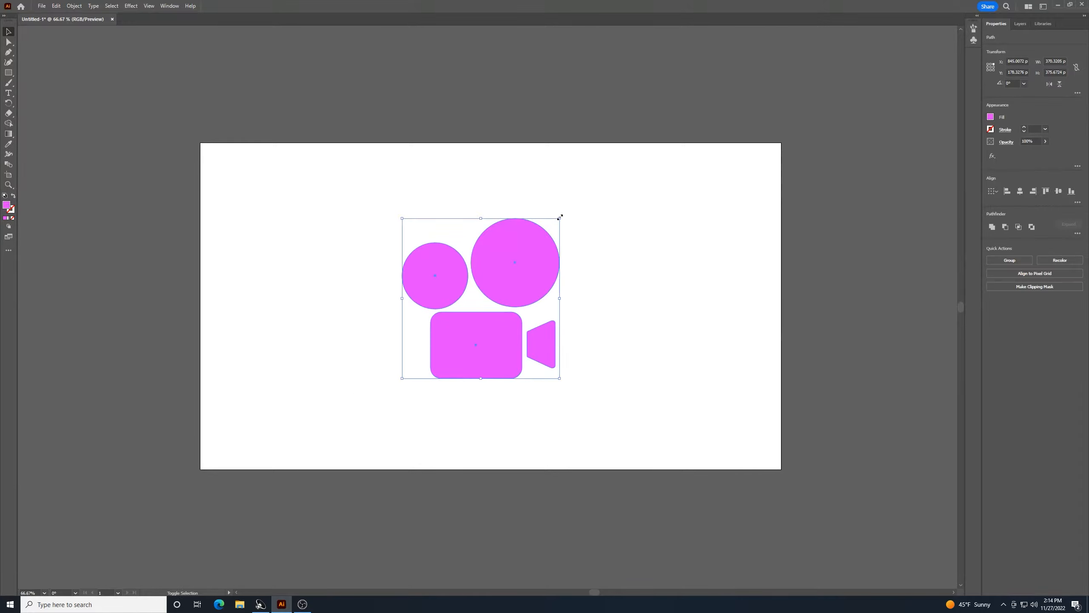
drag(559, 218, 756, 79)
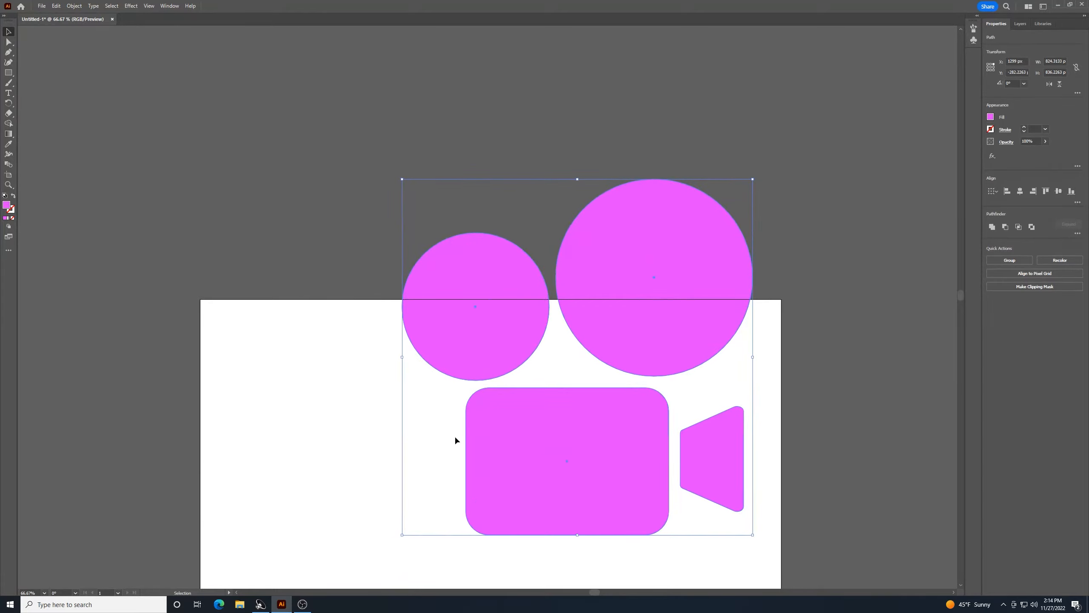
drag(402, 538, 688, 198)
drag(719, 153, 493, 393)
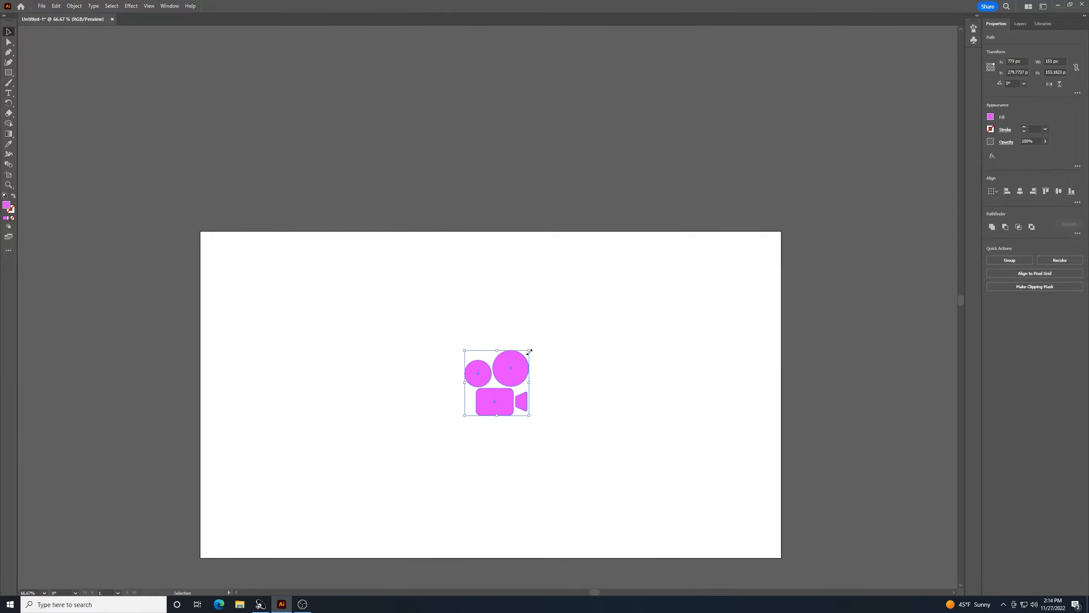
Step: Scale the whole camera proportionally to about 371 × 376 px and reposition it in the middle of the artboard
drag(530, 349, 622, 255)
drag(588, 291, 527, 342)
scroll(608, 360, down, 3)
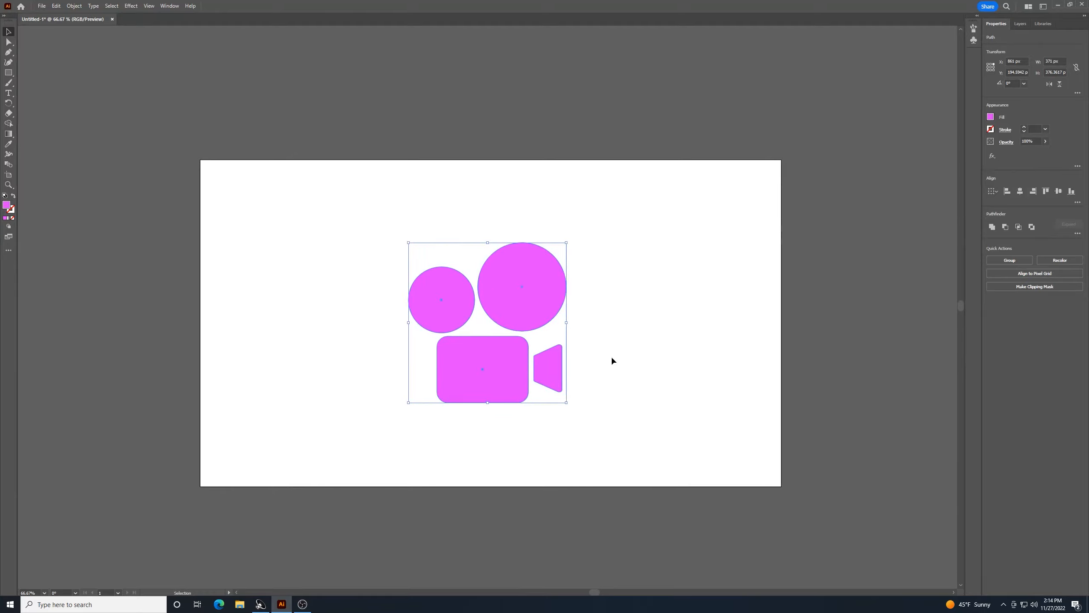
drag(533, 297, 528, 314)
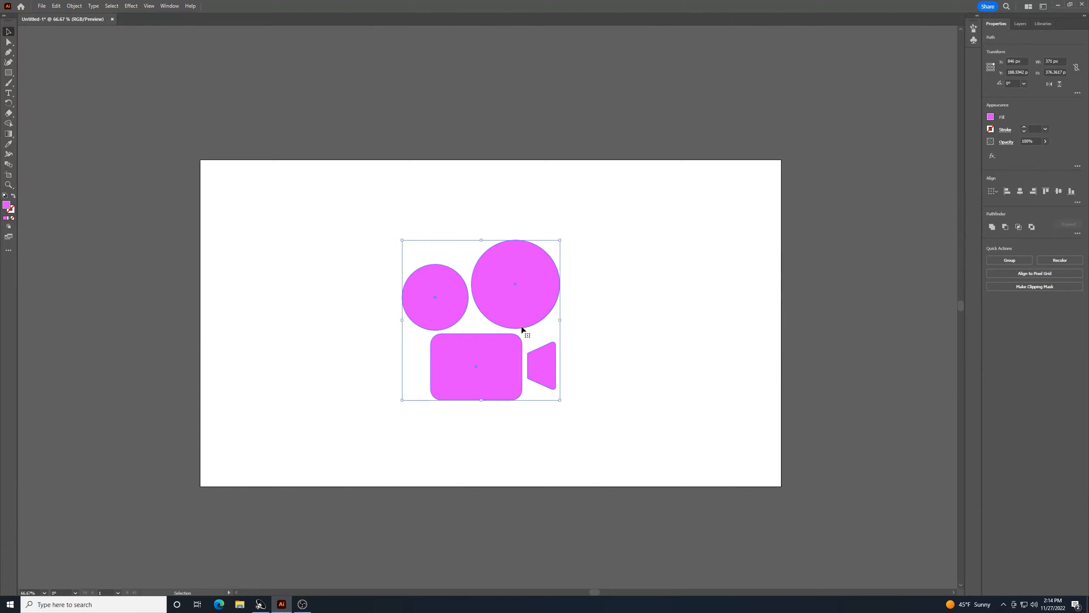
click(634, 279)
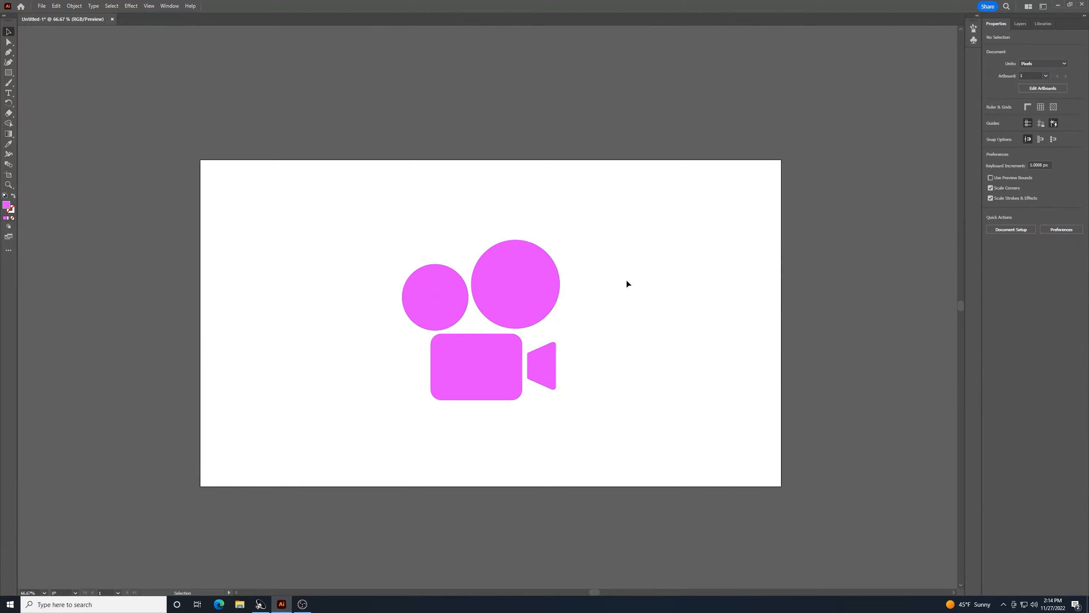